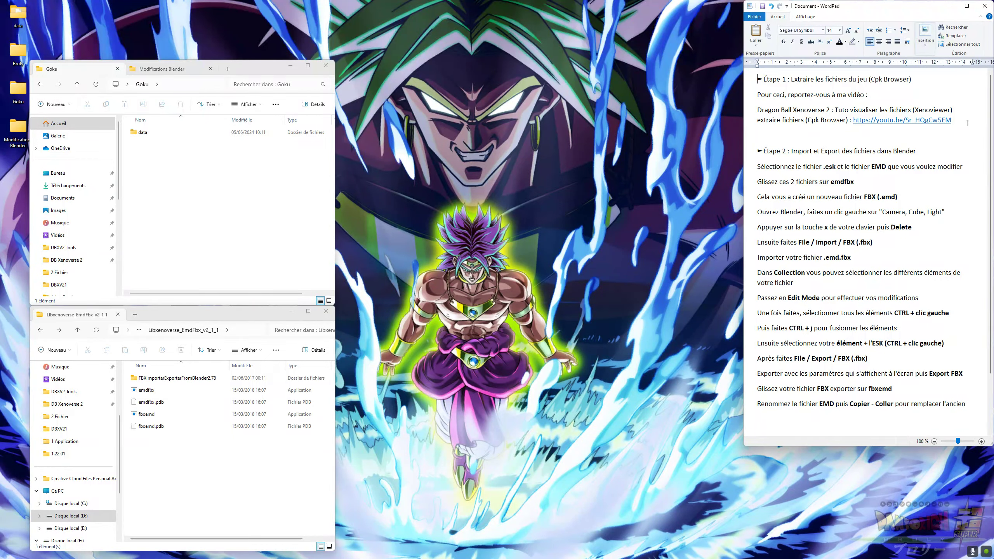
# Step: Highlight the WordPad tutorial line about choosing the .esk file and the EMD file to modify
pyautogui.moveTo(967, 123); pyautogui.dragTo(762, 85)
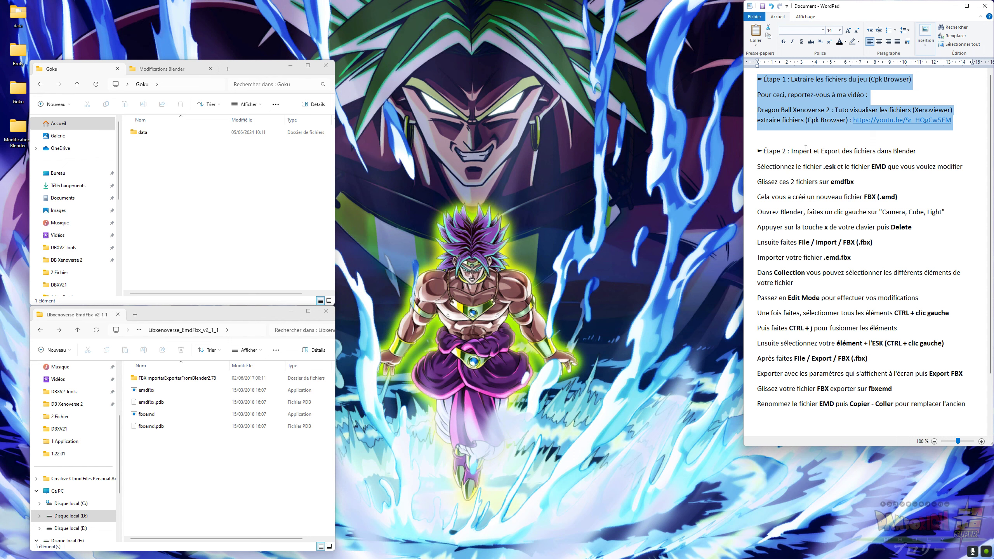
pyautogui.click(841, 151)
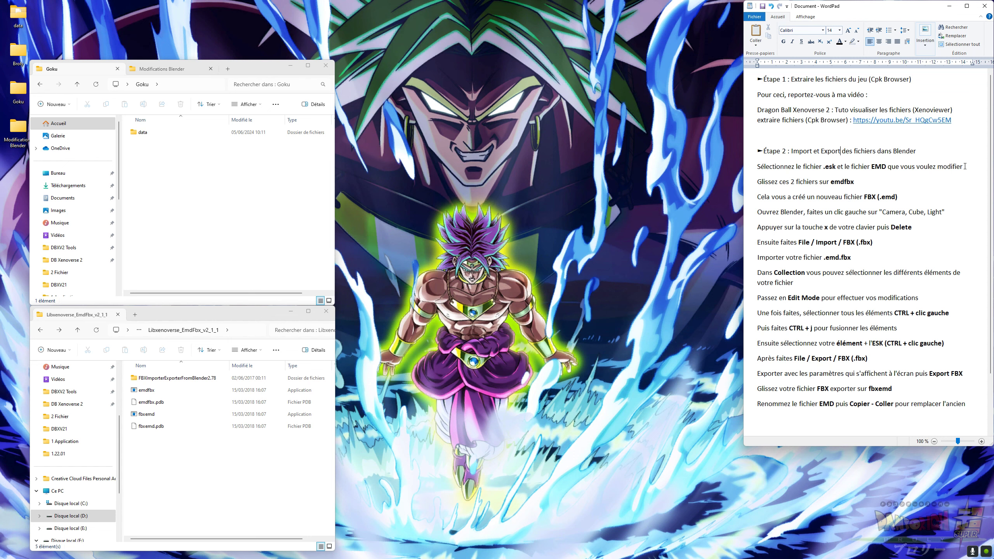
pyautogui.moveTo(965, 167); pyautogui.dragTo(777, 167)
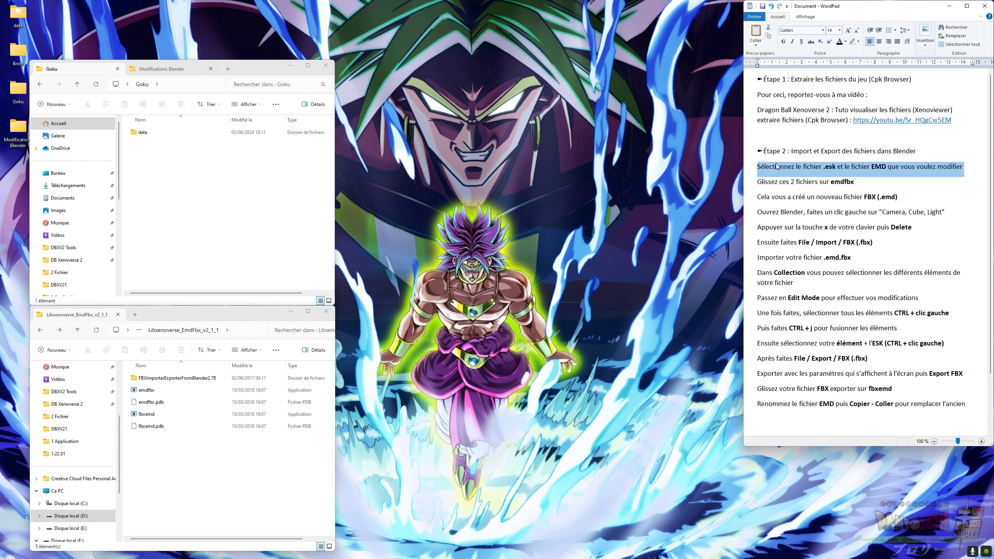
# Step: Open data > chara > GOK and select both GOK_000.esk and GOK_000_Bust
pyautogui.doubleClick(152, 133)
pyautogui.doubleClick(155, 133)
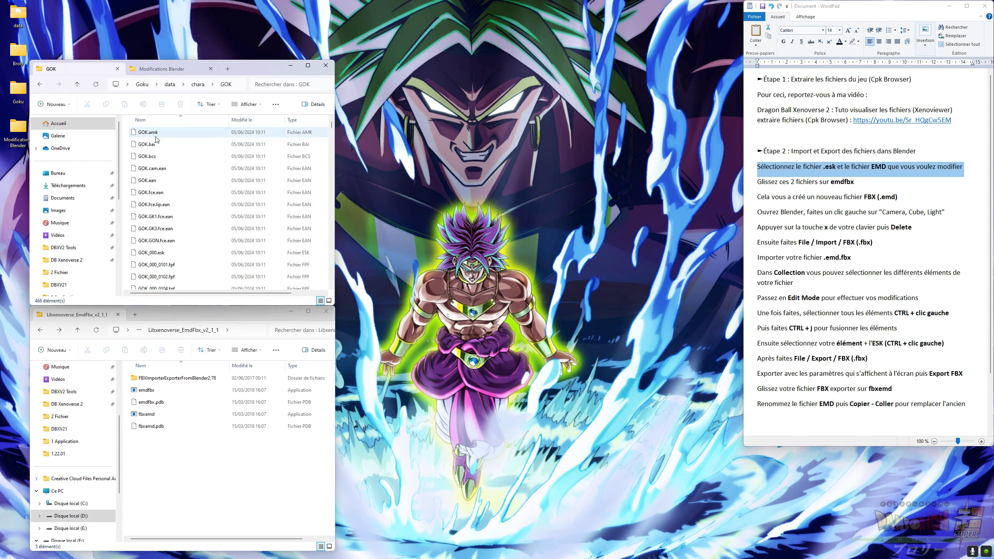
pyautogui.click(164, 251)
pyautogui.scroll(-2, 191, 231)
pyautogui.scroll(-5, 191, 232)
pyautogui.keyDown('ctrl'); pyautogui.click(166, 247); pyautogui.keyUp('ctrl')
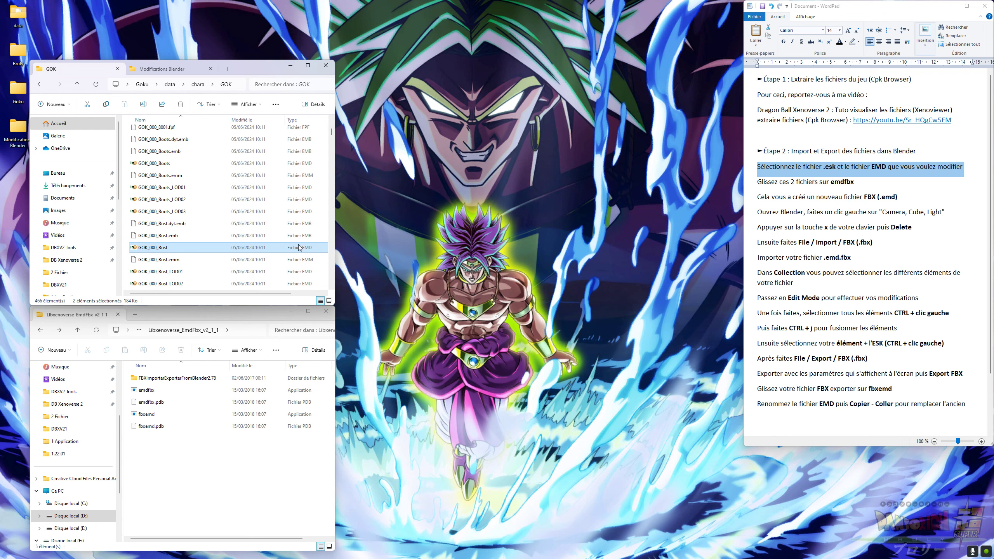
# Step: Highlight the notes step about dropping both files on emdfbx
pyautogui.scroll(4, 299, 243)
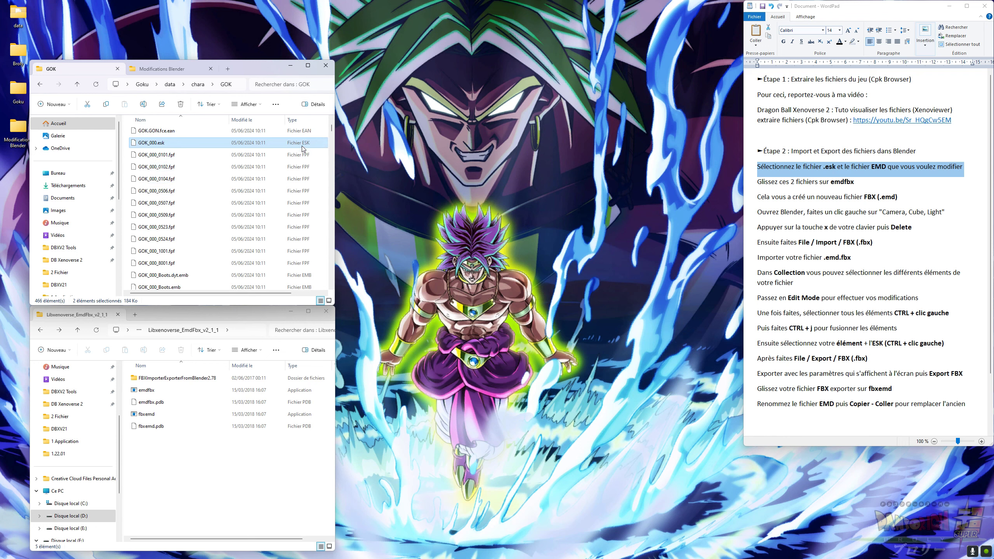
pyautogui.scroll(-4, 256, 187)
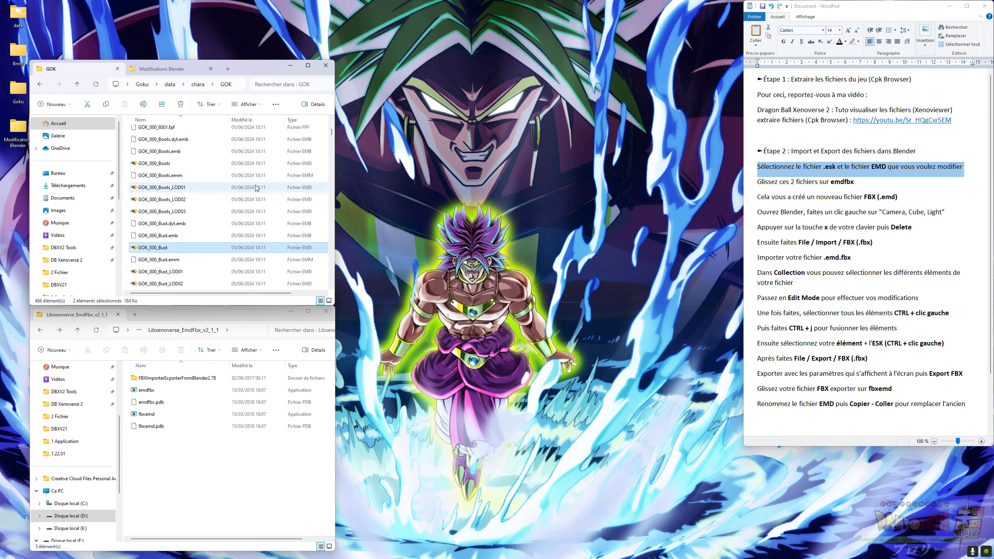
pyautogui.click(852, 183)
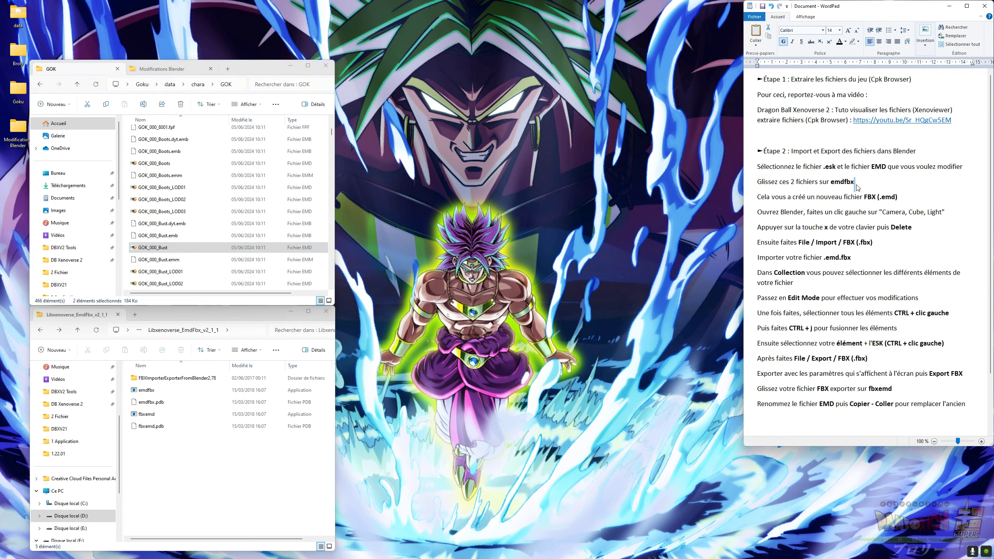
pyautogui.moveTo(860, 183); pyautogui.dragTo(774, 186)
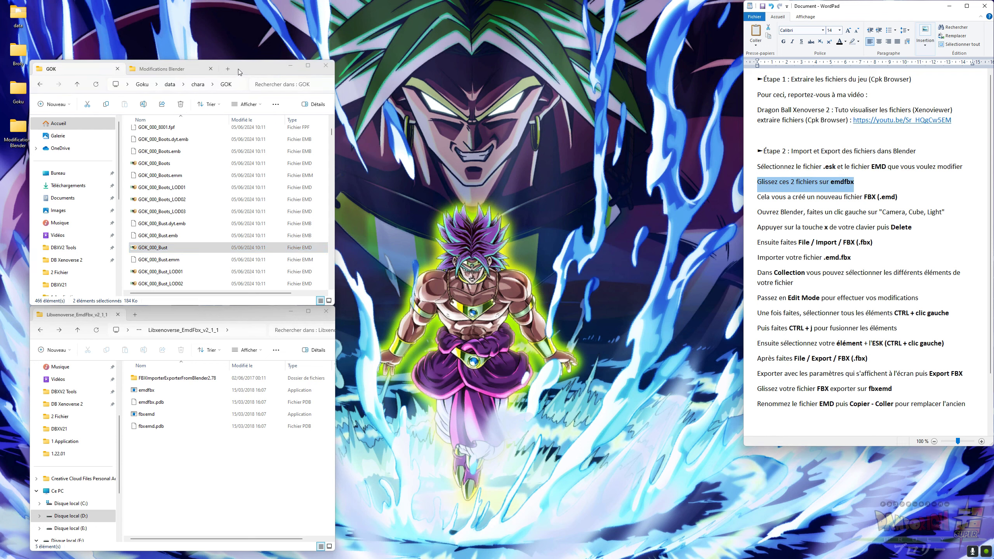
# Step: Drop GOK_000.esk and GOK_000_Bust onto emdfbx to convert them to FBX
pyautogui.click(251, 72)
pyautogui.moveTo(165, 248); pyautogui.dragTo(170, 391)
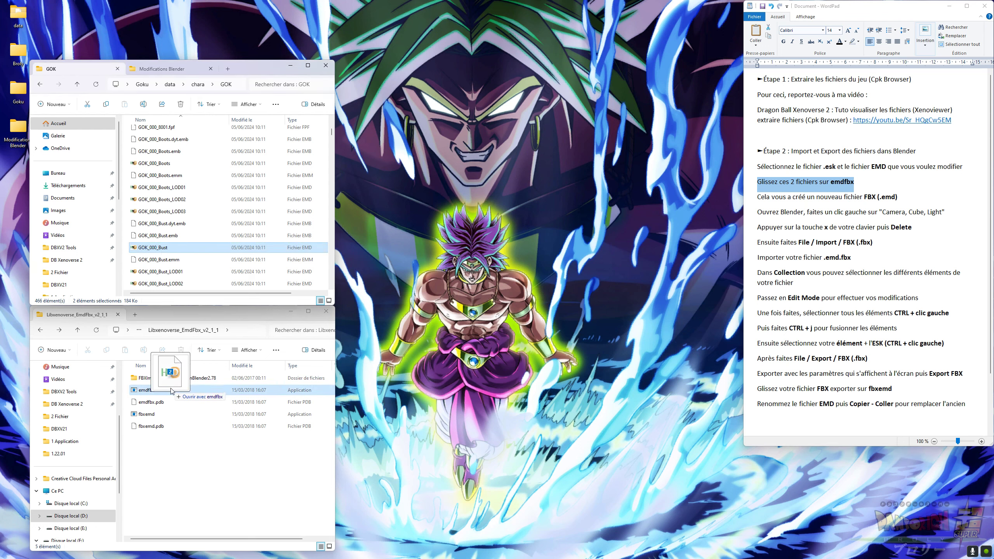
pyautogui.moveTo(171, 391); pyautogui.dragTo(173, 392)
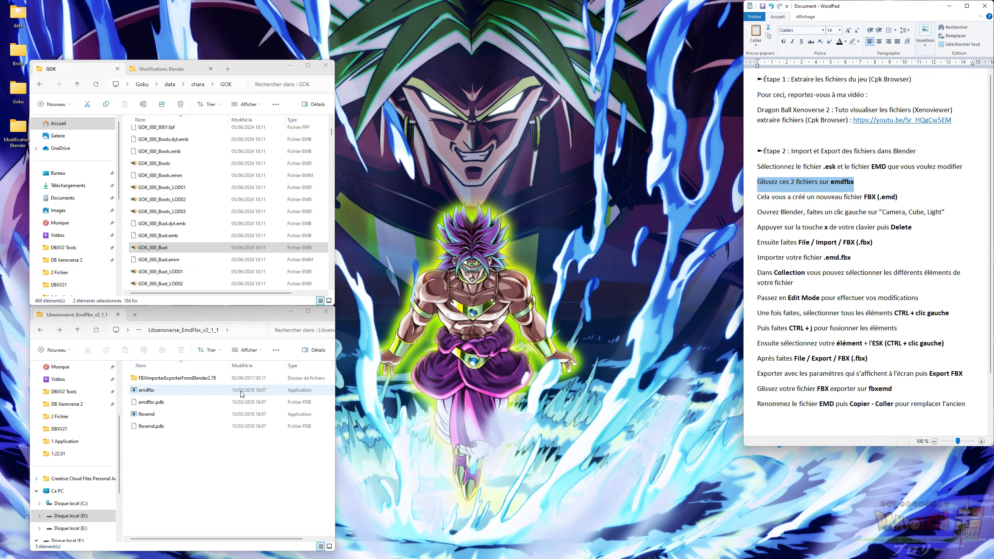
pyautogui.moveTo(898, 197); pyautogui.dragTo(759, 203)
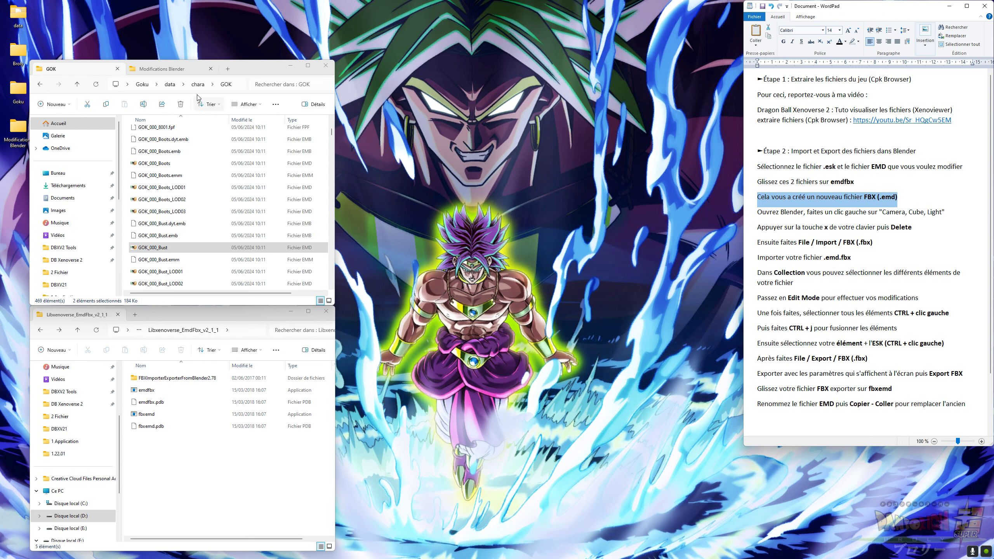
# Step: Refresh the GOK folder and select the new FBX-type GOK_000_Bust.emd file
pyautogui.press('F5')
pyautogui.scroll(-5, 192, 183)
pyautogui.scroll(-5, 188, 192)
pyautogui.scroll(-5, 180, 199)
pyautogui.click(170, 211)
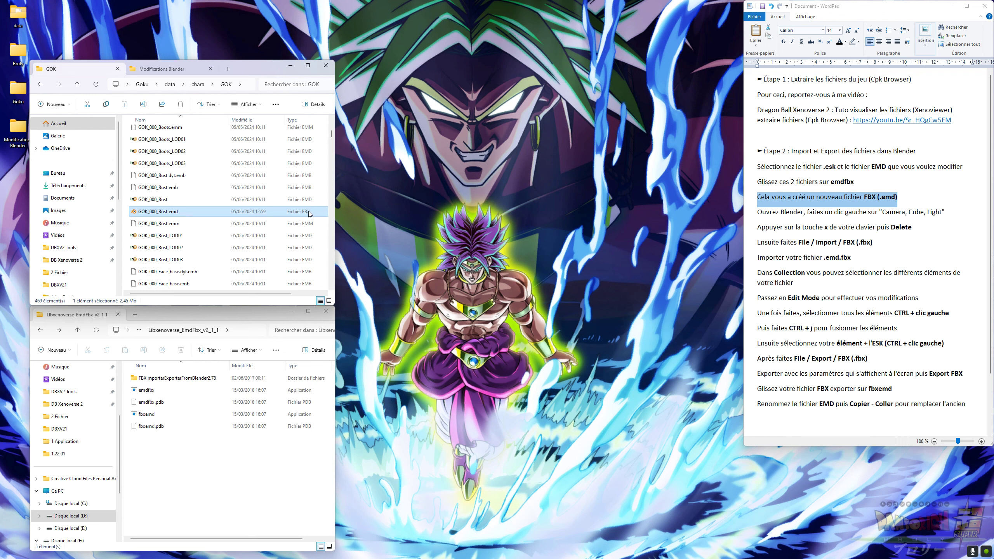
pyautogui.click(915, 226)
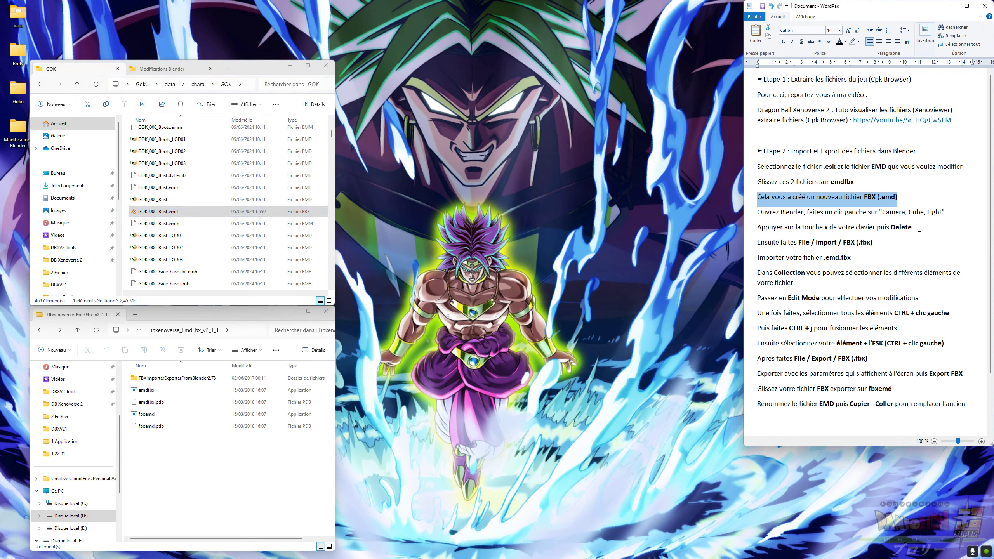
pyautogui.moveTo(935, 230); pyautogui.dragTo(767, 213)
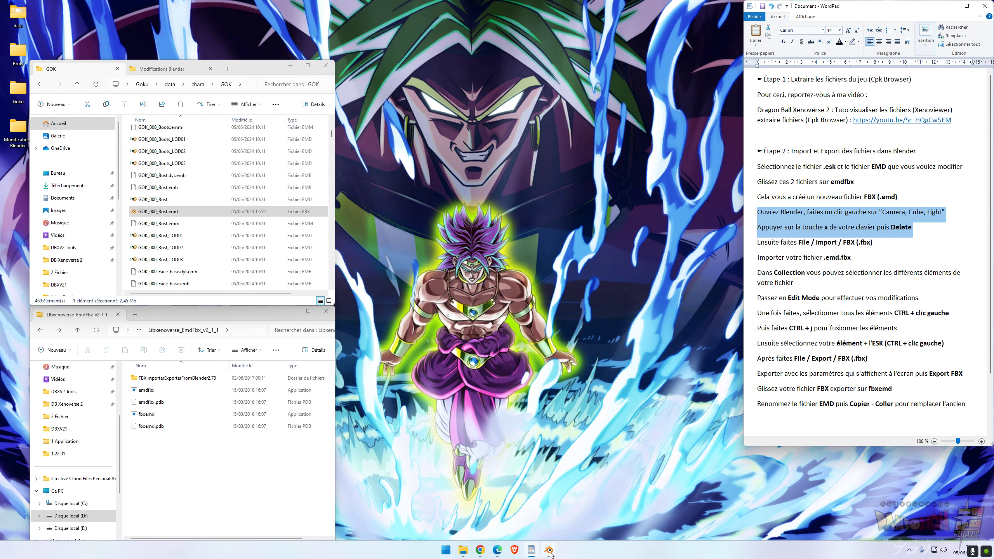
# Step: Open Blender and delete the default Light and Cube
pyautogui.click(551, 555)
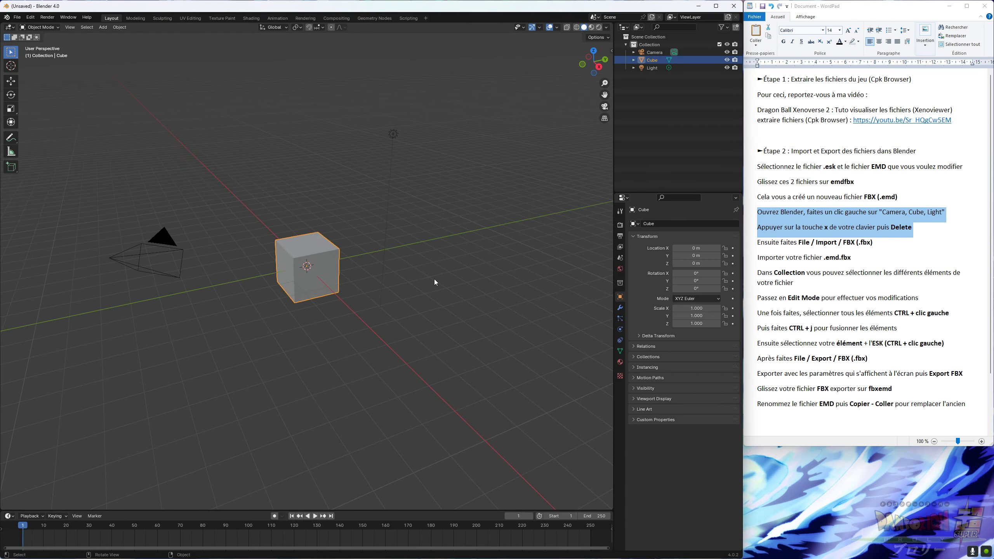
pyautogui.click(393, 133)
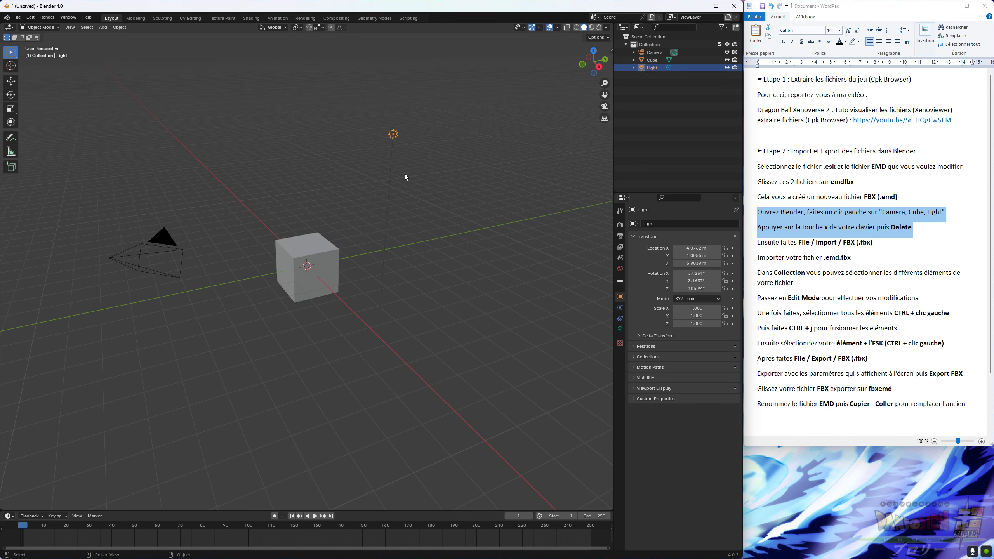
pyautogui.press('x')
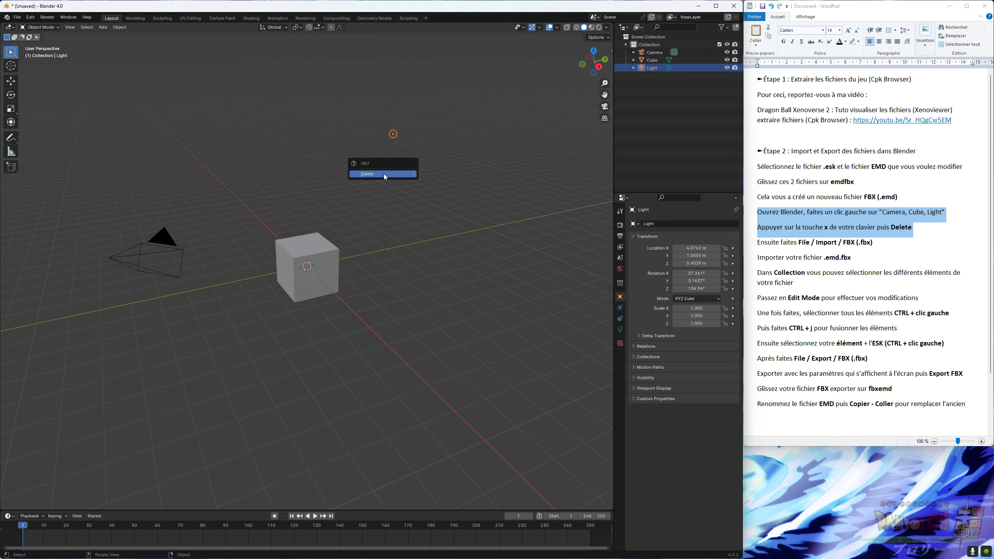
pyautogui.click(384, 174)
pyautogui.click(328, 257)
pyautogui.press('x')
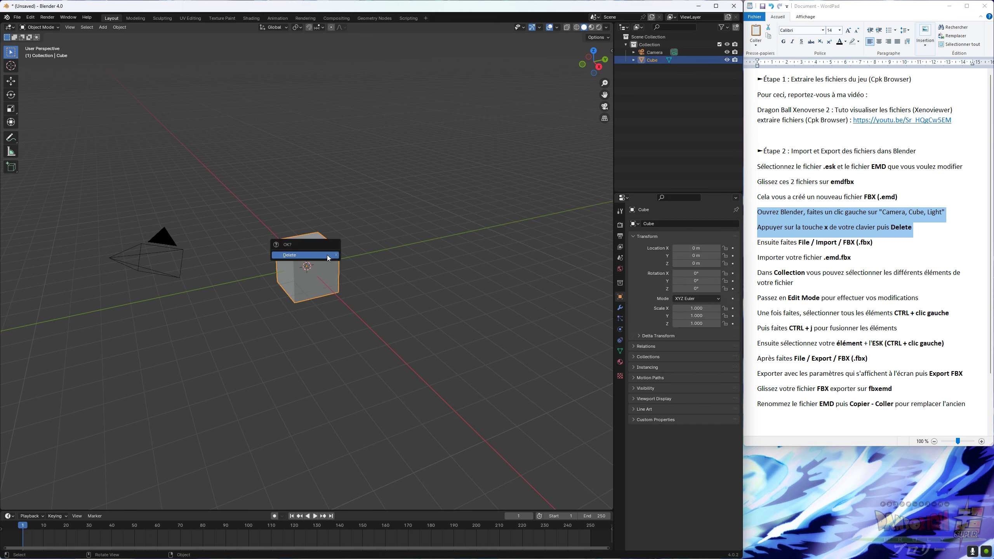
pyautogui.click(328, 258)
# Step: Delete the default Camera, then highlight the FBX import step in the notes
pyautogui.click(174, 251)
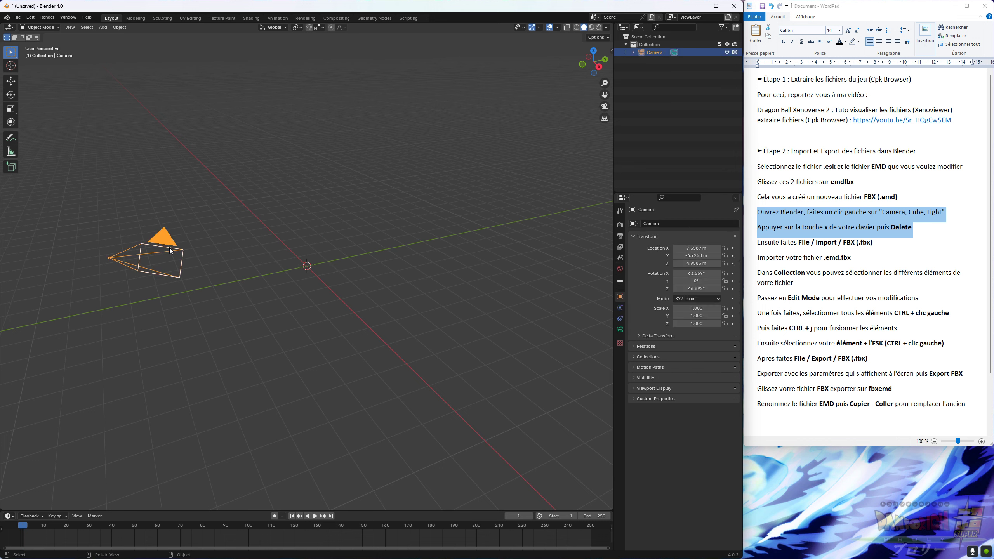
pyautogui.press('x')
pyautogui.click(170, 247)
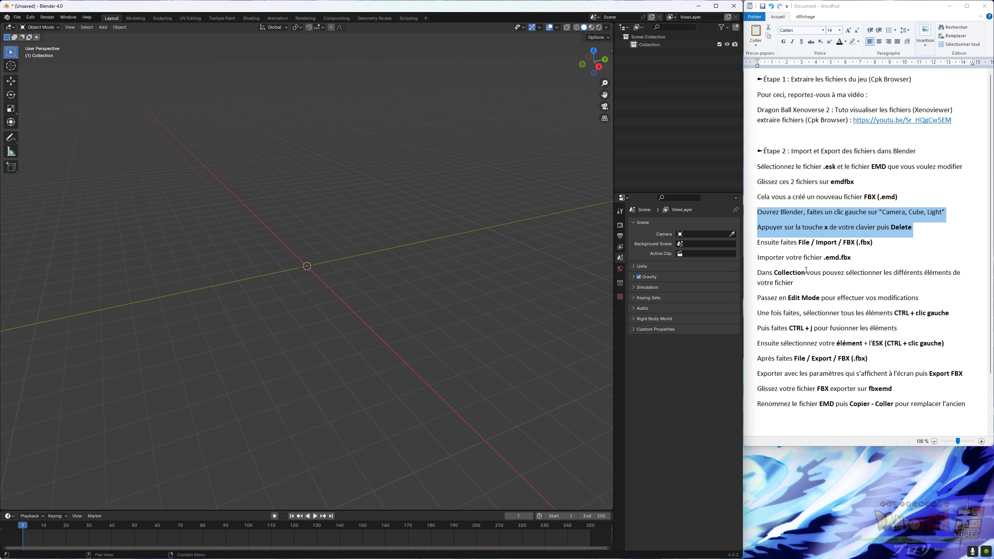
pyautogui.click(876, 243)
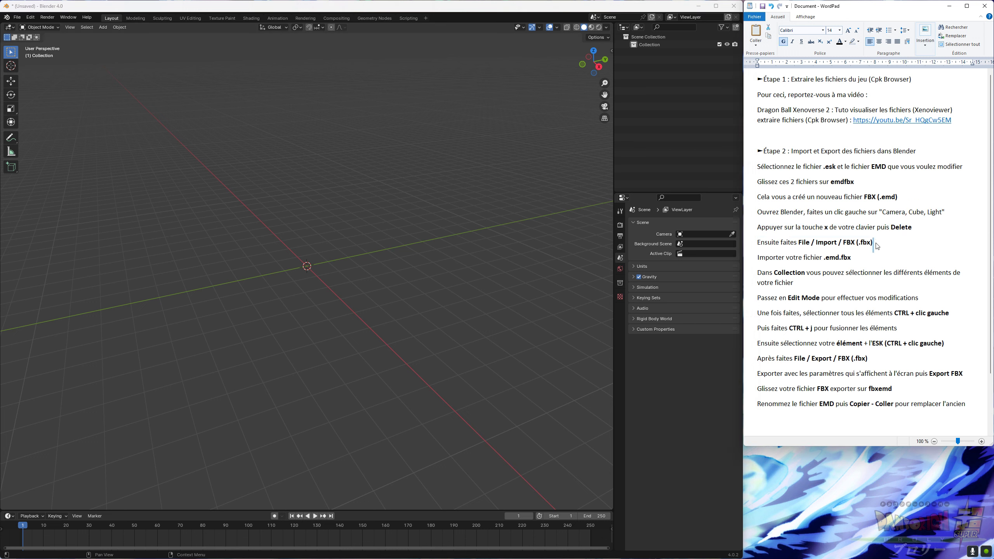
pyautogui.moveTo(877, 243); pyautogui.dragTo(757, 243)
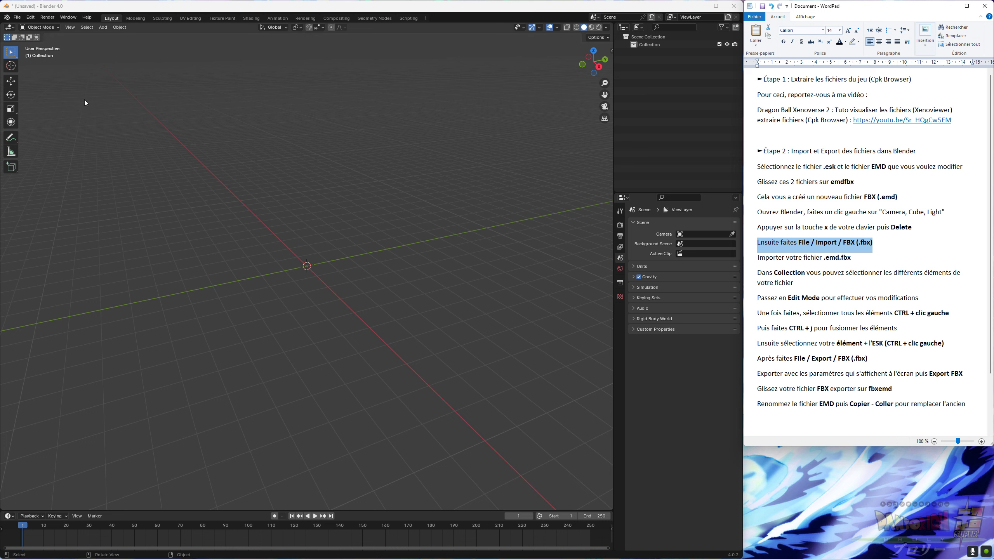
# Step: In the FBX importer, browse to Desktop > Goku > data > GOK and choose GOK_000_Bust.emd.fbx
pyautogui.click(17, 19)
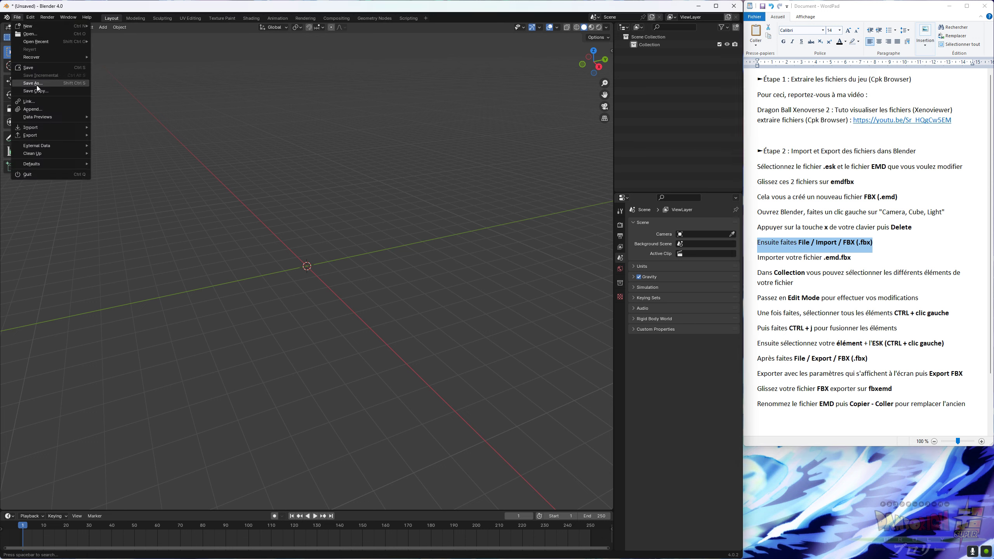
pyautogui.moveTo(35, 127)
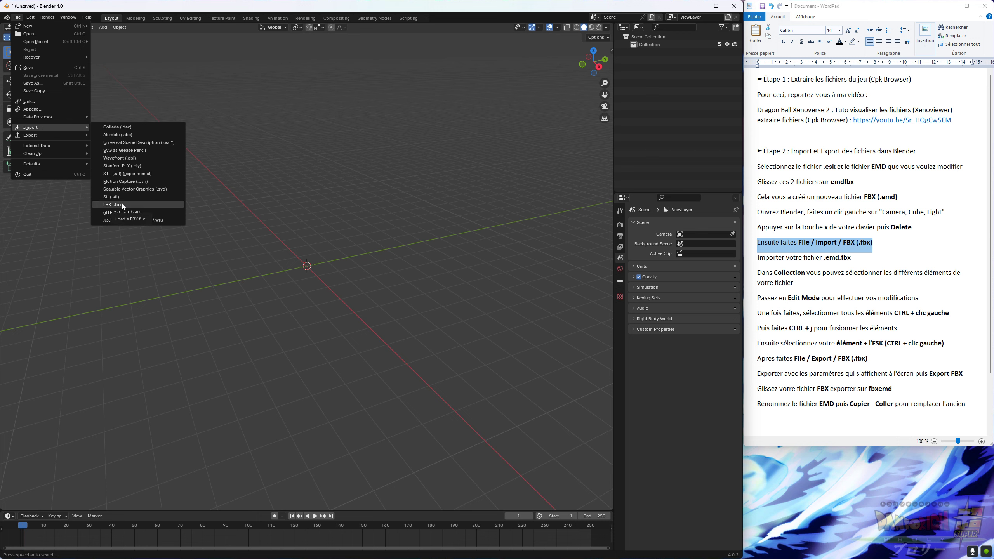
pyautogui.click(122, 205)
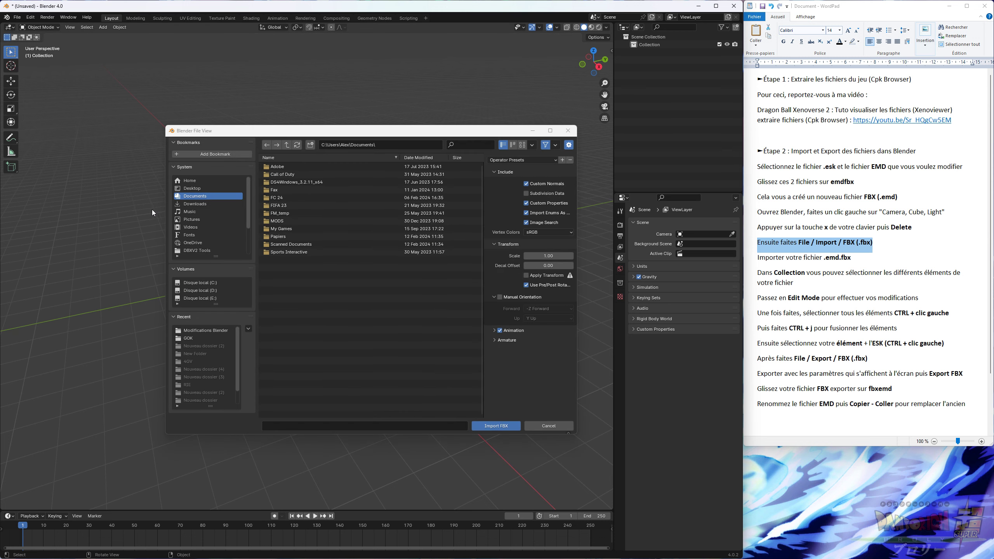
pyautogui.click(189, 188)
pyautogui.click(280, 190)
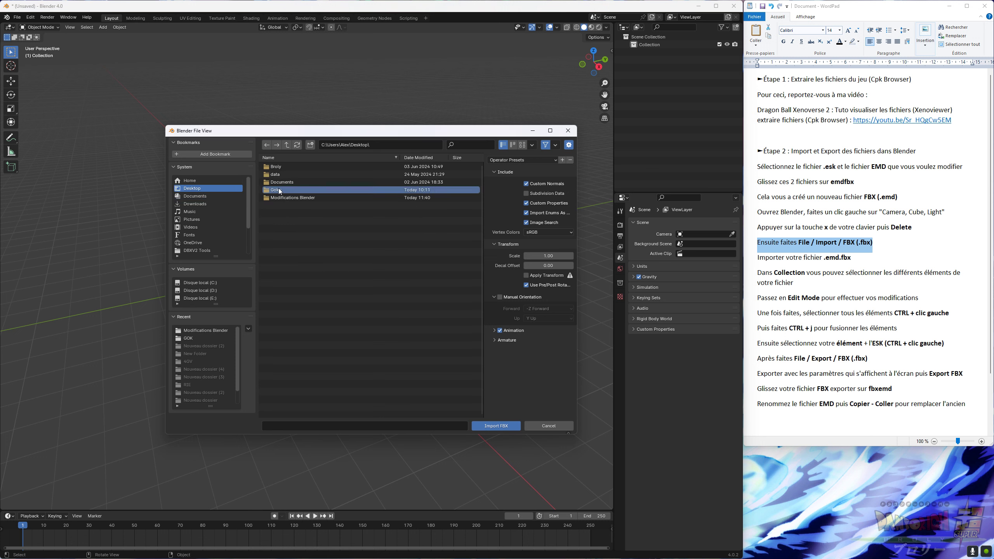
pyautogui.click(284, 166)
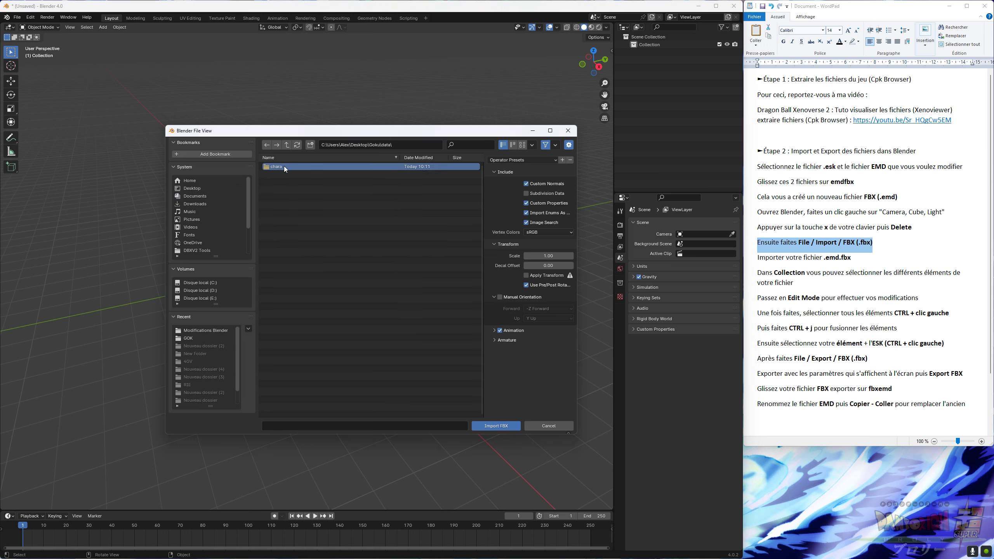
pyautogui.click(285, 168)
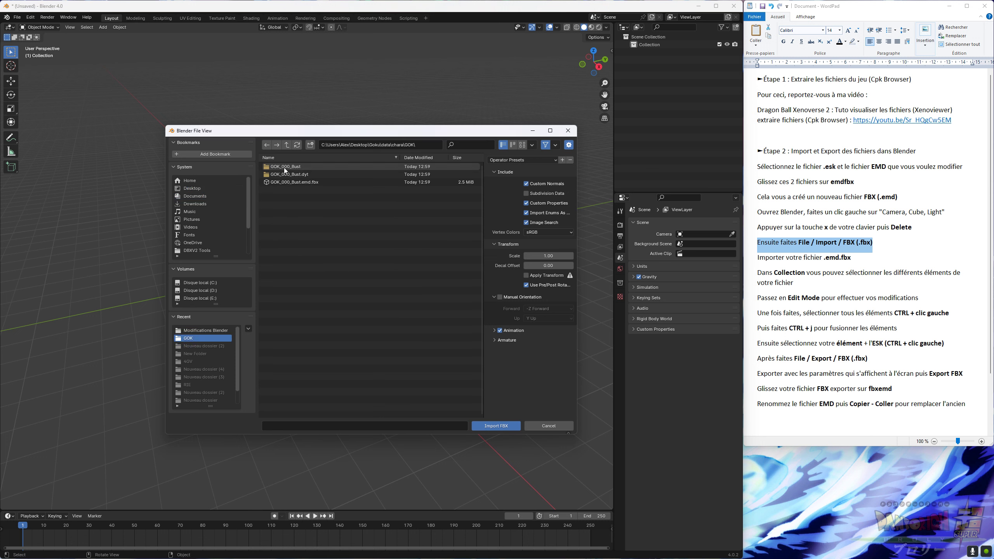
pyautogui.click(292, 183)
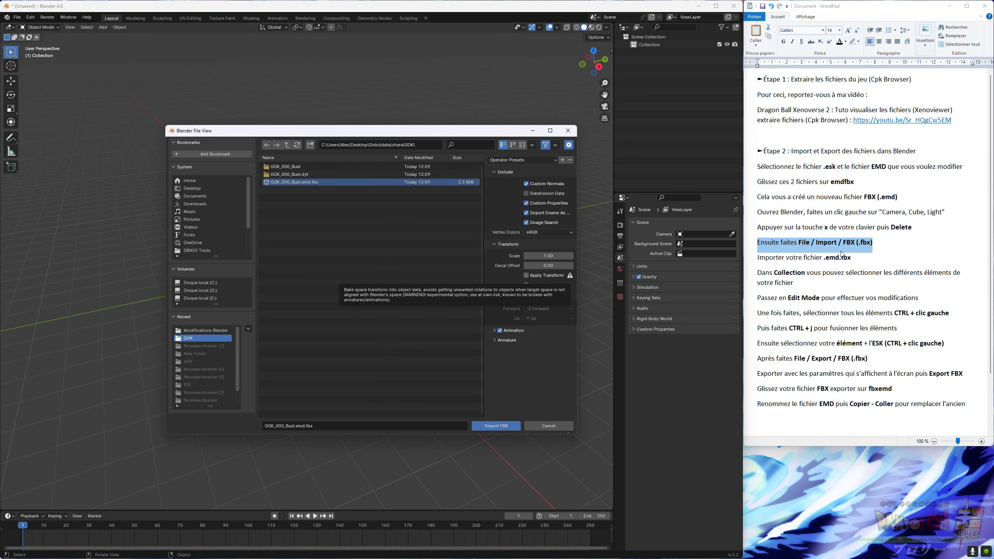
# Step: Import GOK_000_Bust.emd.fbx into the scene
pyautogui.moveTo(851, 258); pyautogui.dragTo(757, 258)
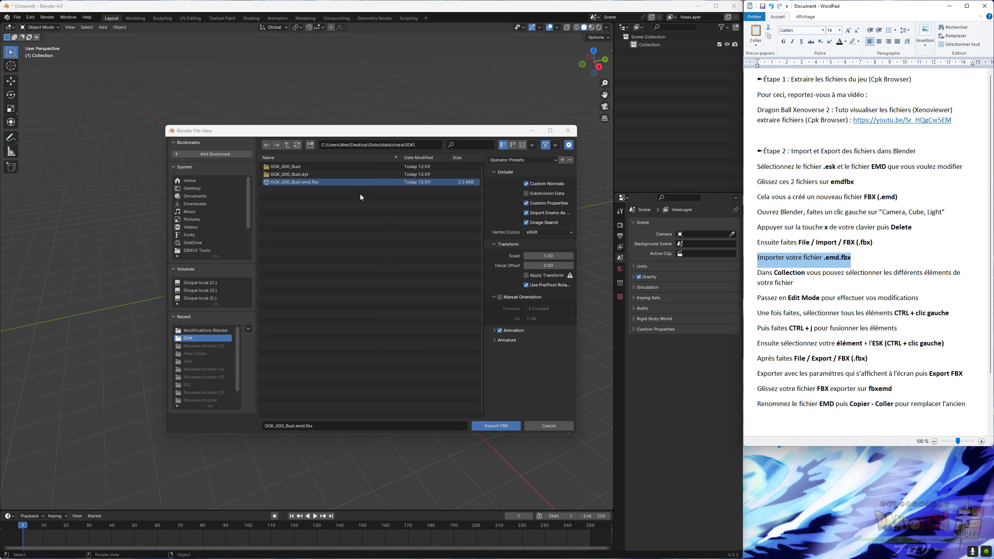
pyautogui.click(318, 184)
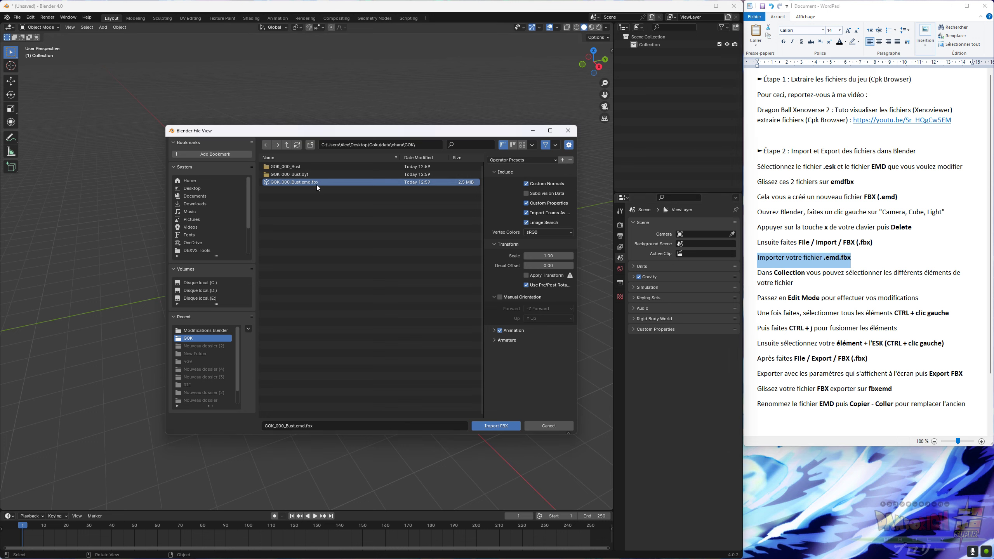
pyautogui.click(496, 425)
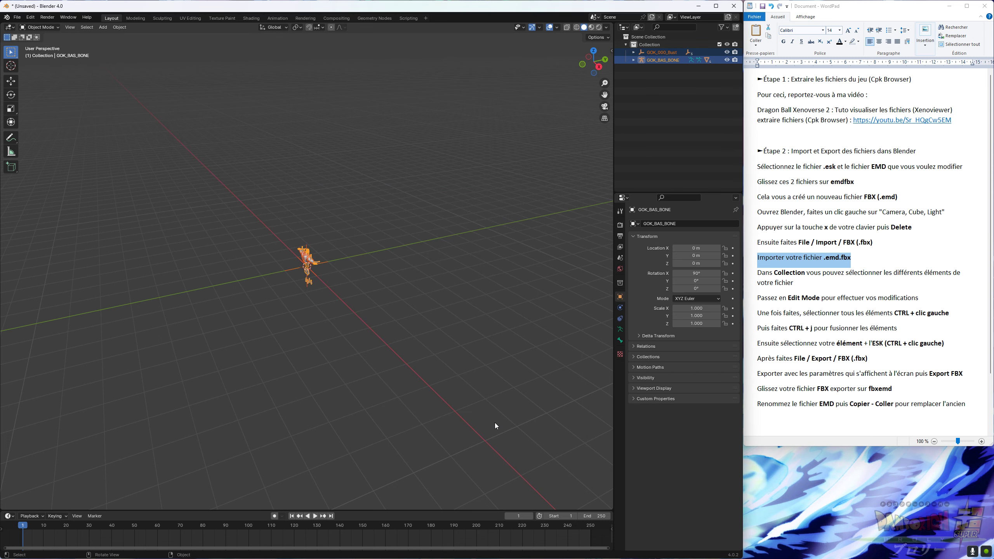
pyautogui.scroll(3, 448, 367)
pyautogui.scroll(3, 447, 367)
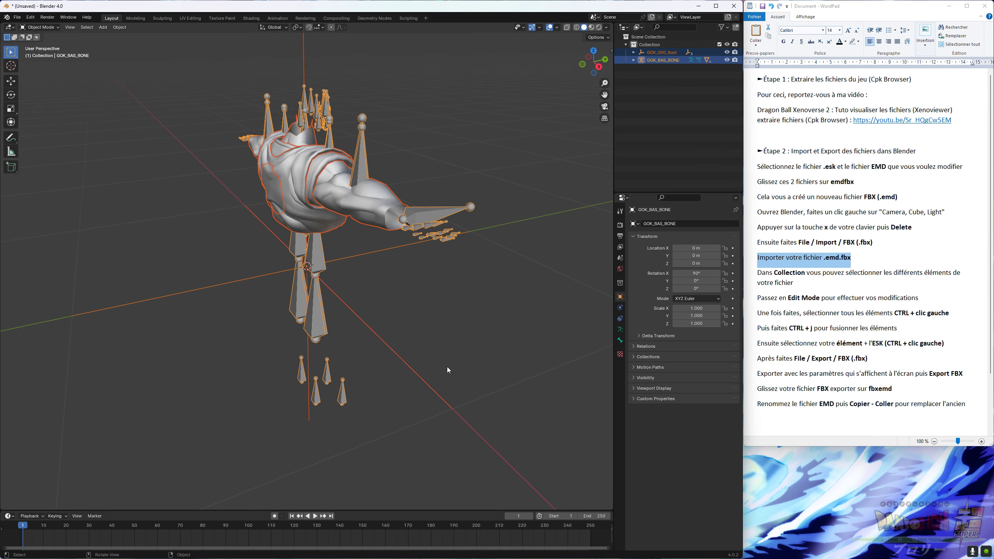
pyautogui.moveTo(447, 367); pyautogui.dragTo(337, 359, button='middle')
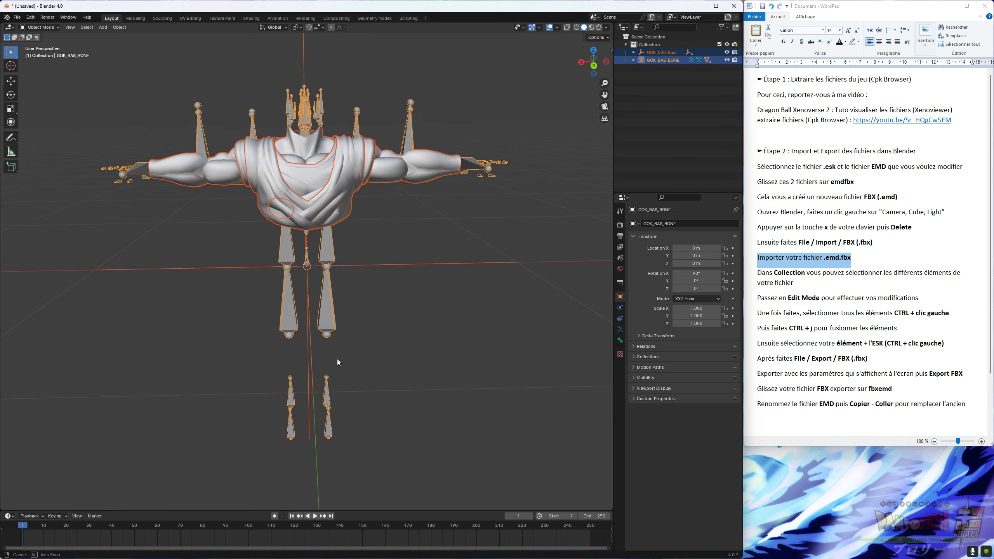
pyautogui.scroll(2, 333, 359)
pyautogui.scroll(3, 333, 359)
pyautogui.scroll(-2, 334, 359)
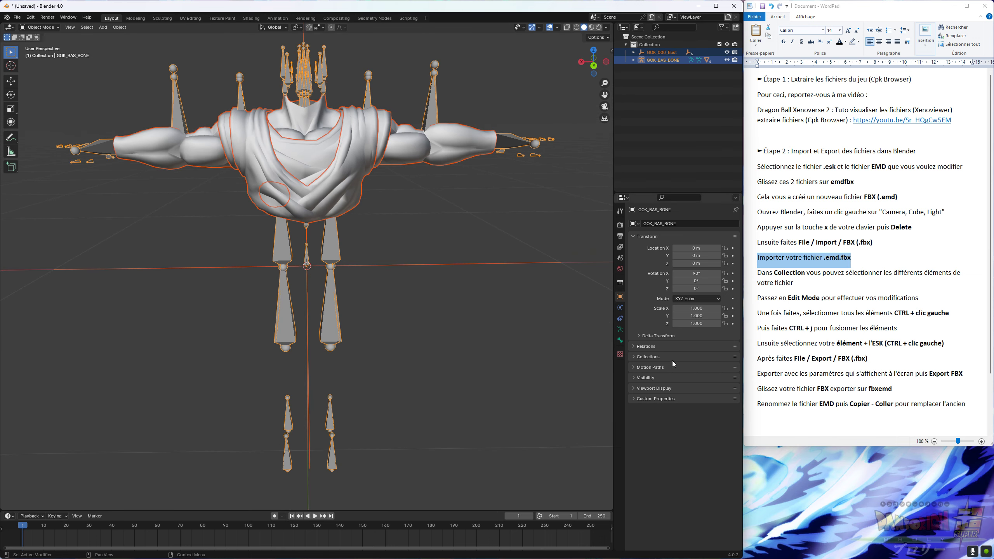
pyautogui.click(806, 284)
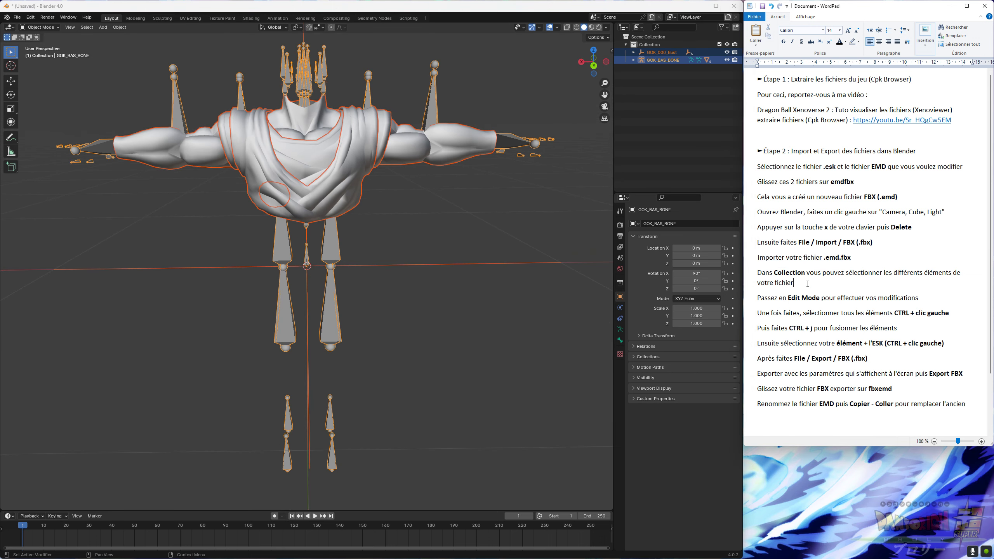
pyautogui.moveTo(804, 284); pyautogui.dragTo(762, 277)
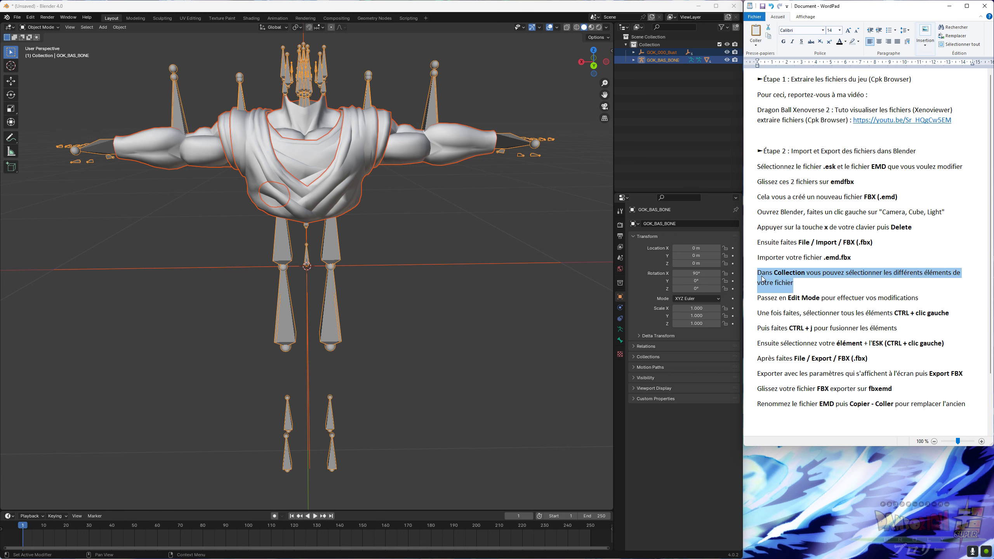
# Step: Expand GOK_BAS_BONE and inspect dougi_syatu, mark, shirts and skin in turn
pyautogui.click(633, 60)
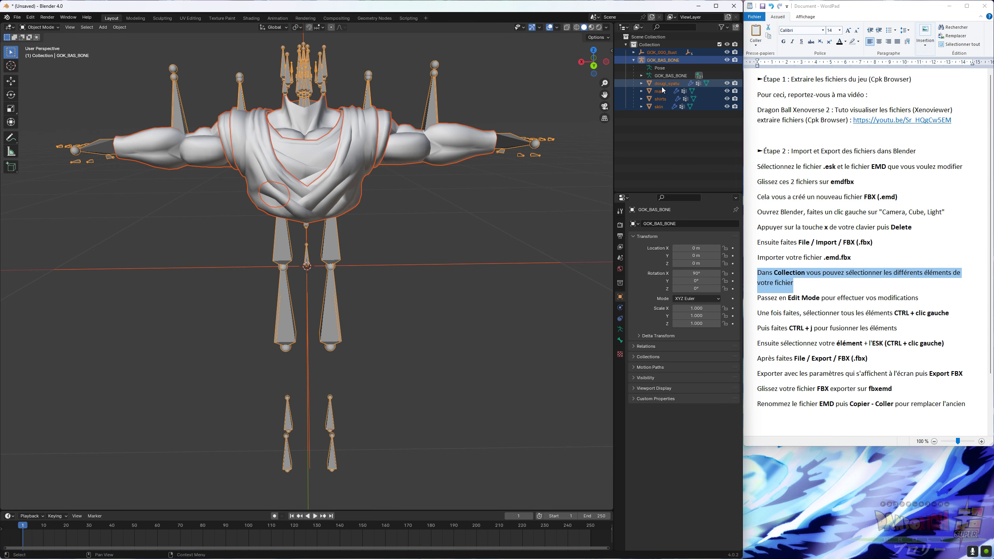
pyautogui.click(662, 86)
pyautogui.click(662, 91)
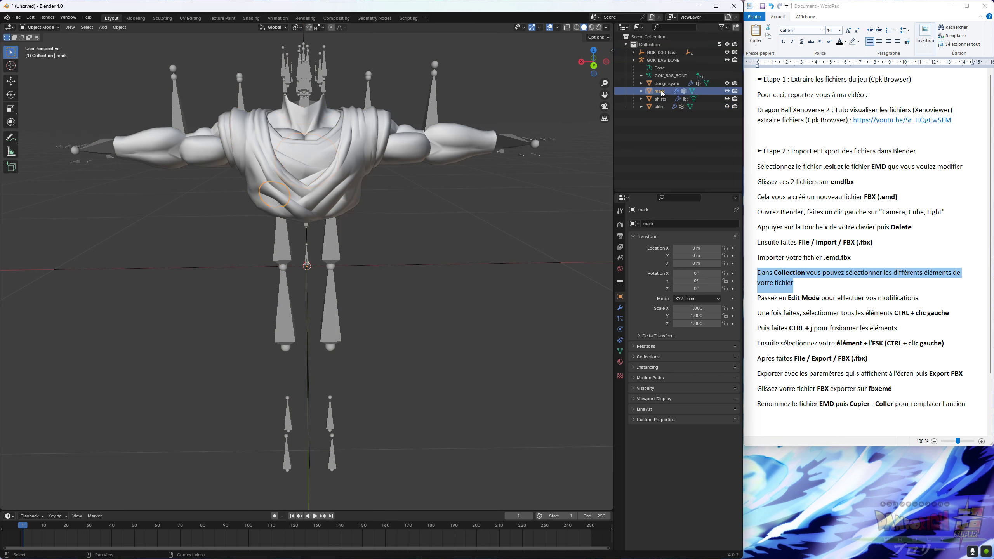
pyautogui.click(662, 100)
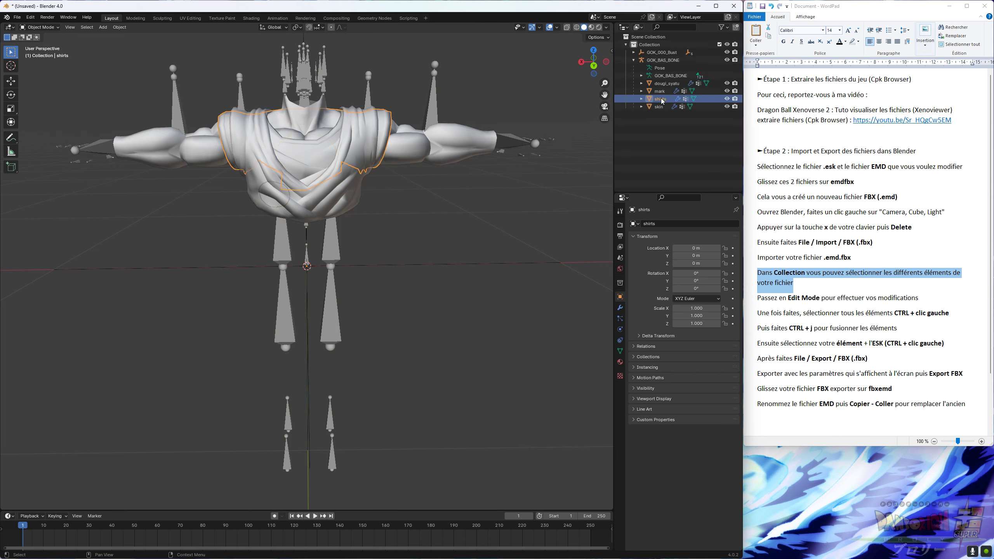
pyautogui.click(661, 108)
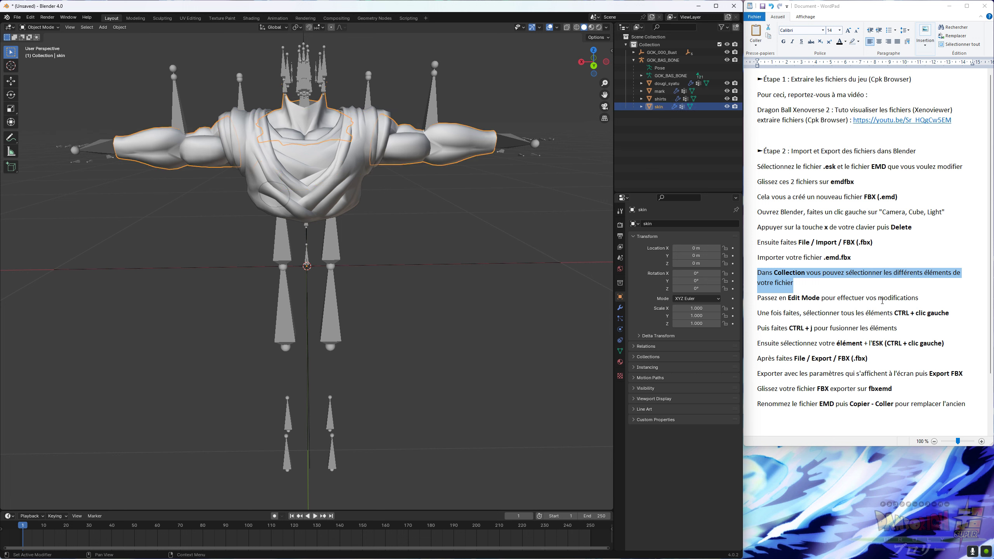
pyautogui.moveTo(919, 299); pyautogui.dragTo(759, 300)
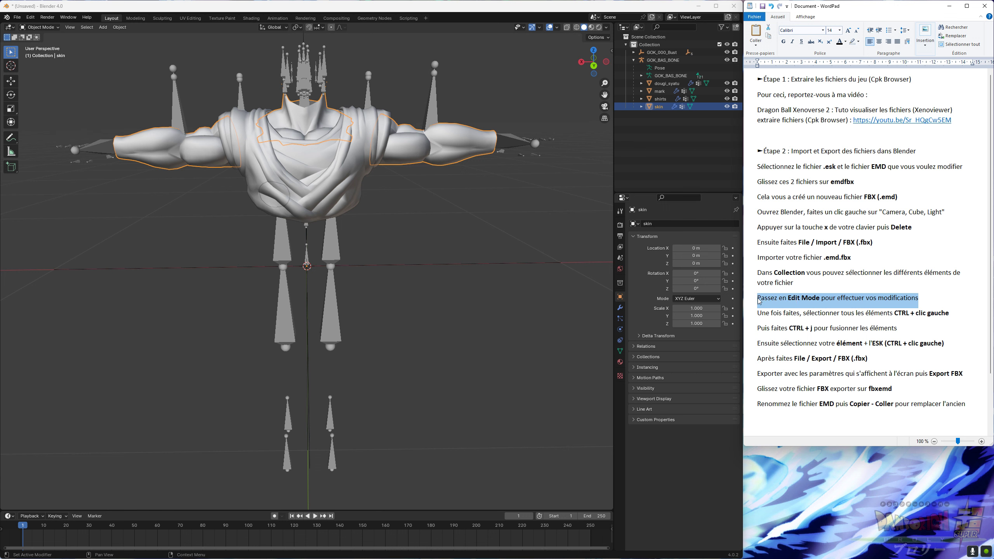
# Step: Switch the skin mesh to Edit Mode and orbit and zoom around the bust
pyautogui.click(51, 31)
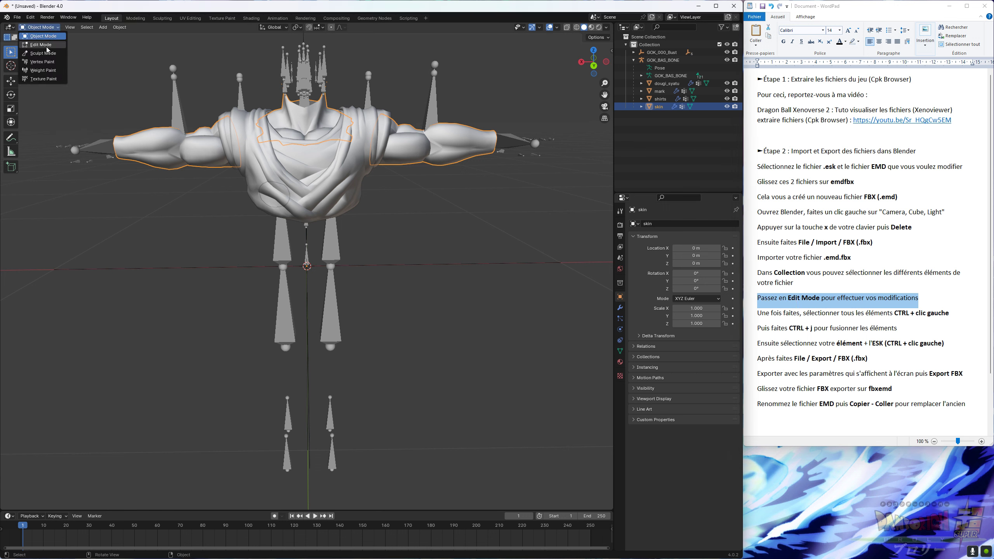
pyautogui.click(46, 46)
pyautogui.moveTo(452, 246); pyautogui.dragTo(105, 249, button='middle')
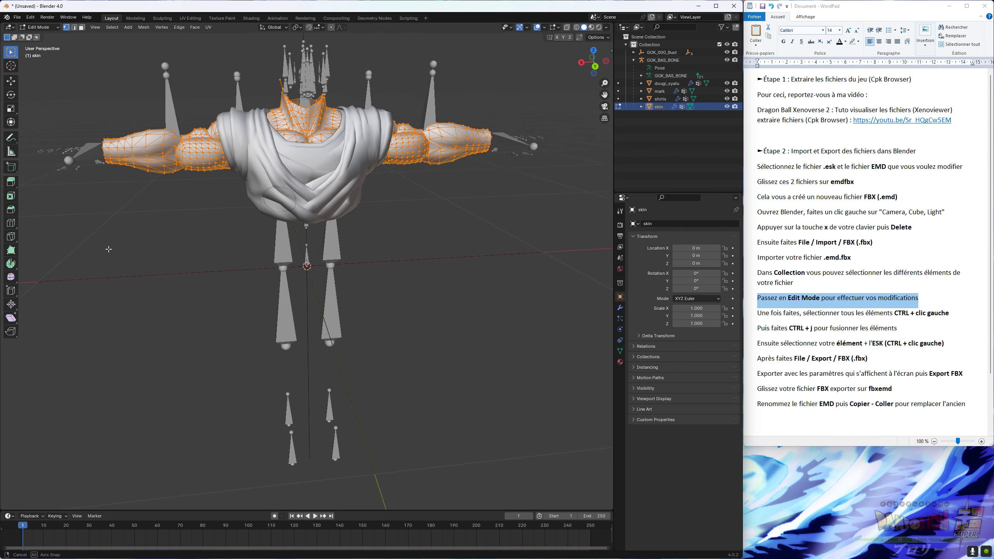
pyautogui.scroll(1, 106, 249)
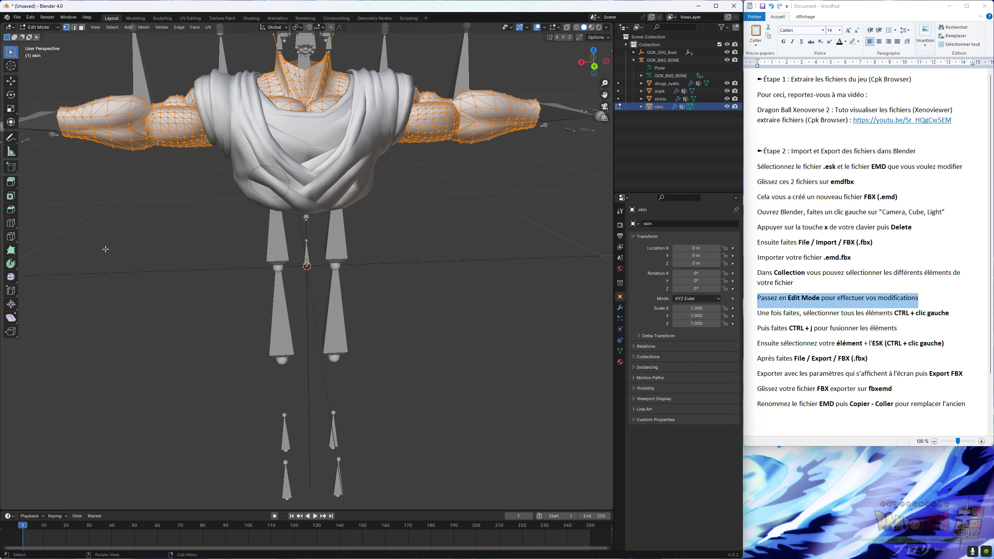
pyautogui.scroll(-2, 105, 249)
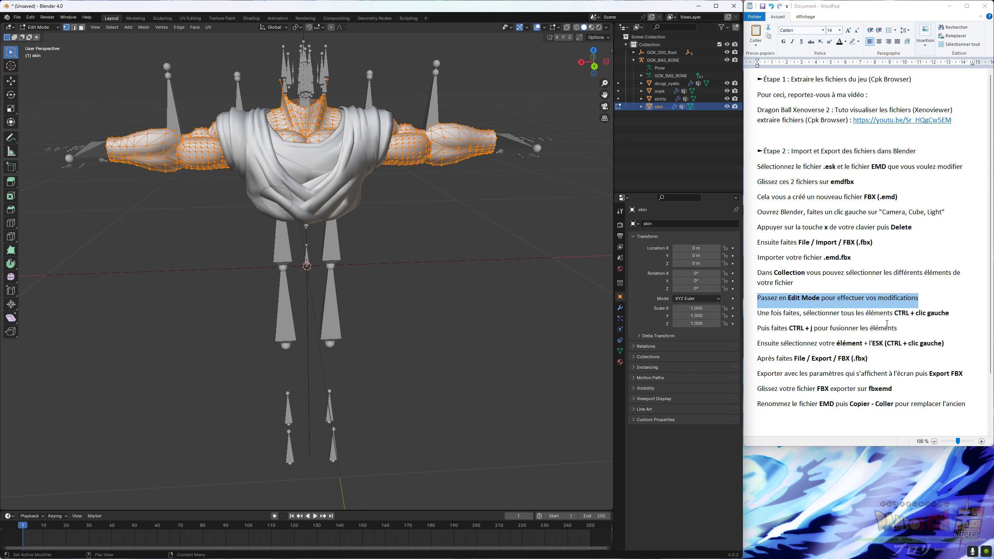
pyautogui.click(954, 313)
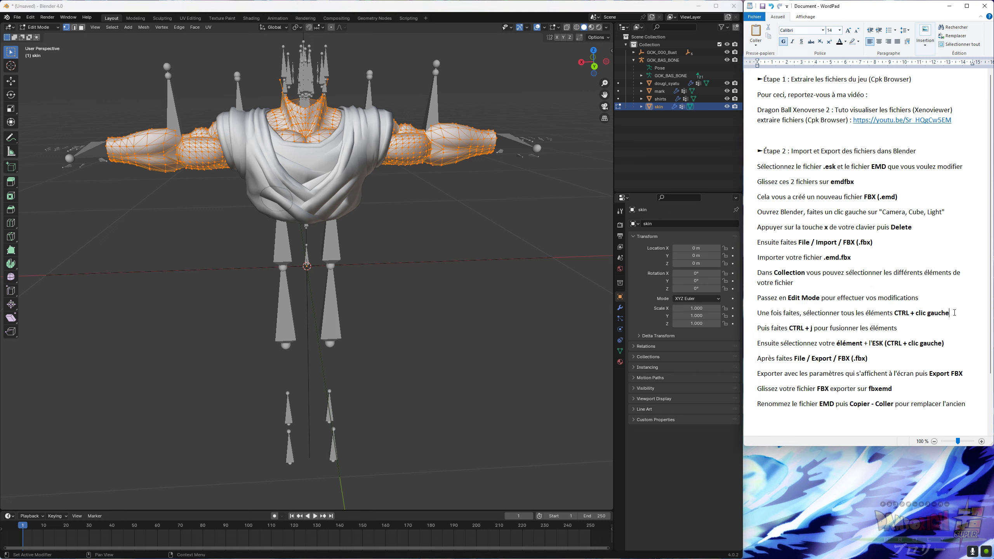
pyautogui.moveTo(953, 313); pyautogui.dragTo(761, 314)
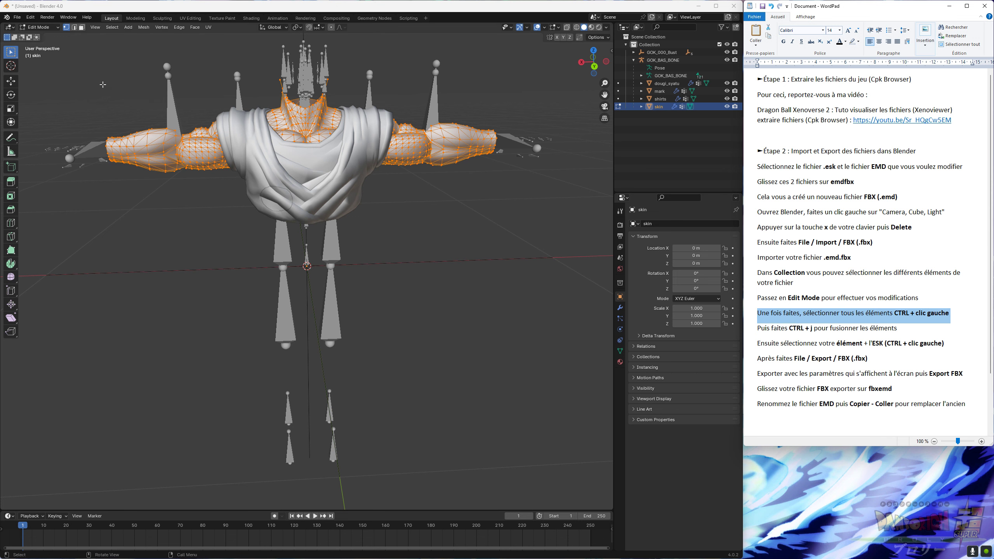
# Step: Return to Object Mode and select dougi_syatu, mark, shirts and skin, with skin active
pyautogui.click(41, 27)
pyautogui.click(49, 35)
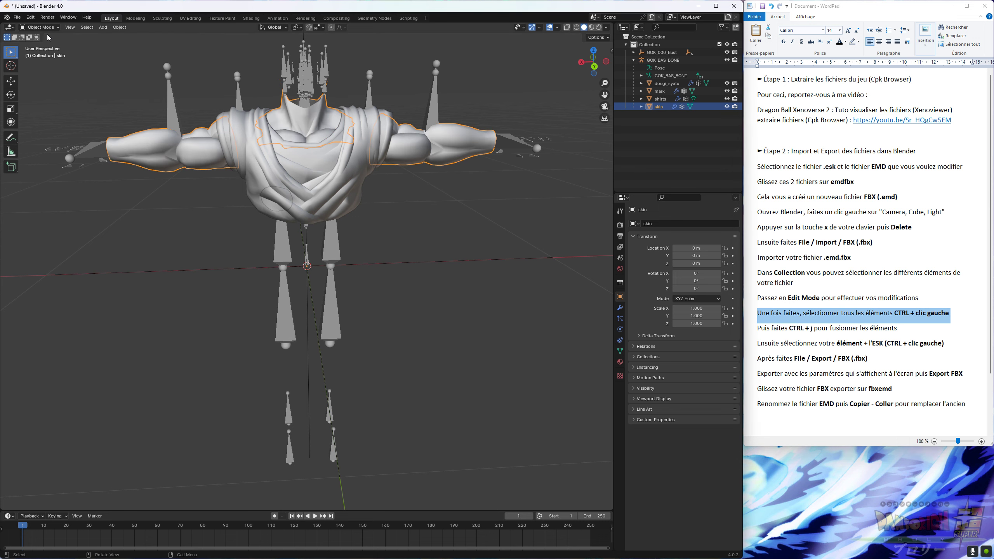
pyautogui.click(658, 86)
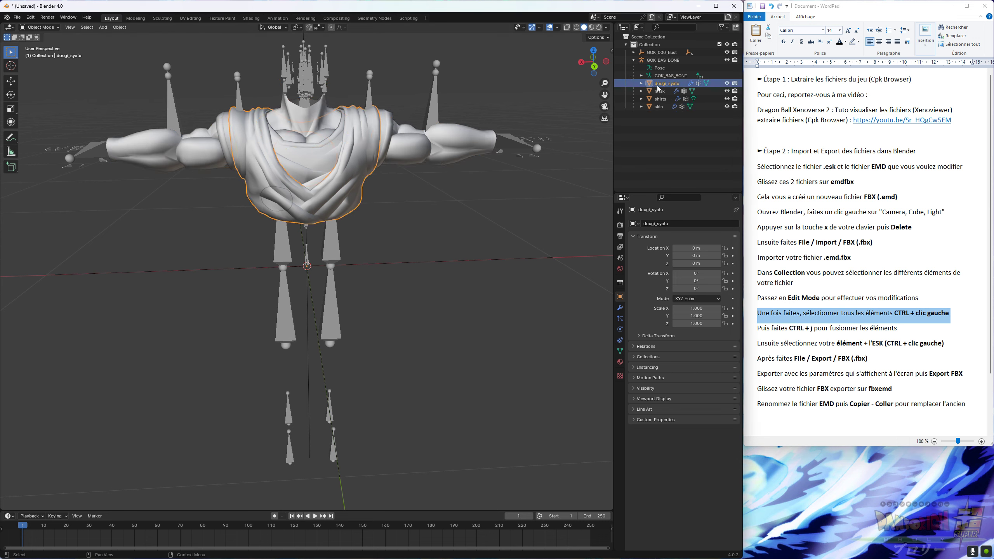
pyautogui.keyDown('ctrl'); pyautogui.click(663, 91); pyautogui.keyUp('ctrl')
pyautogui.keyDown('ctrl'); pyautogui.click(661, 99); pyautogui.keyUp('ctrl')
pyautogui.keyDown('ctrl'); pyautogui.click(661, 105); pyautogui.keyUp('ctrl')
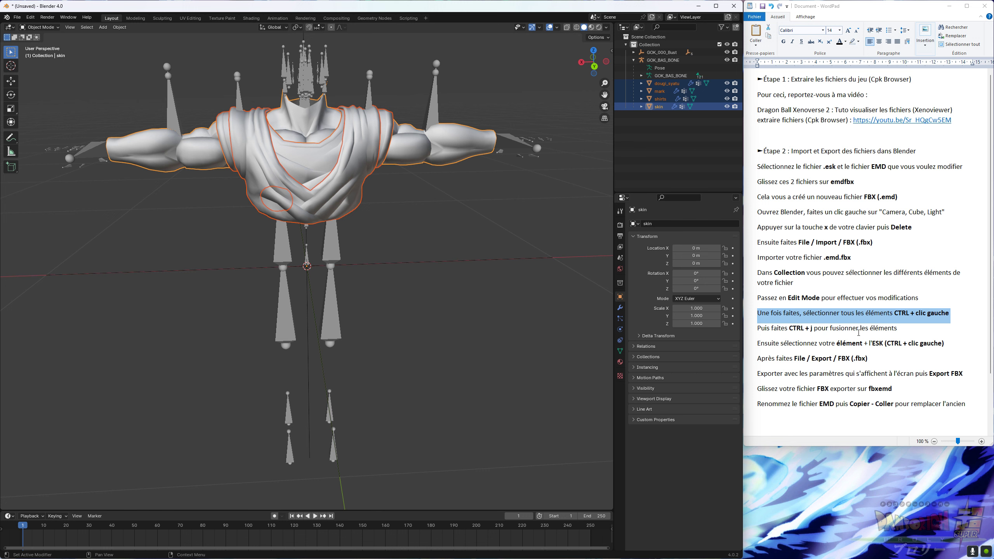
# Step: Join the four selected parts into the skin mesh with Ctrl+J
pyautogui.click(898, 328)
pyautogui.moveTo(902, 328); pyautogui.dragTo(767, 329)
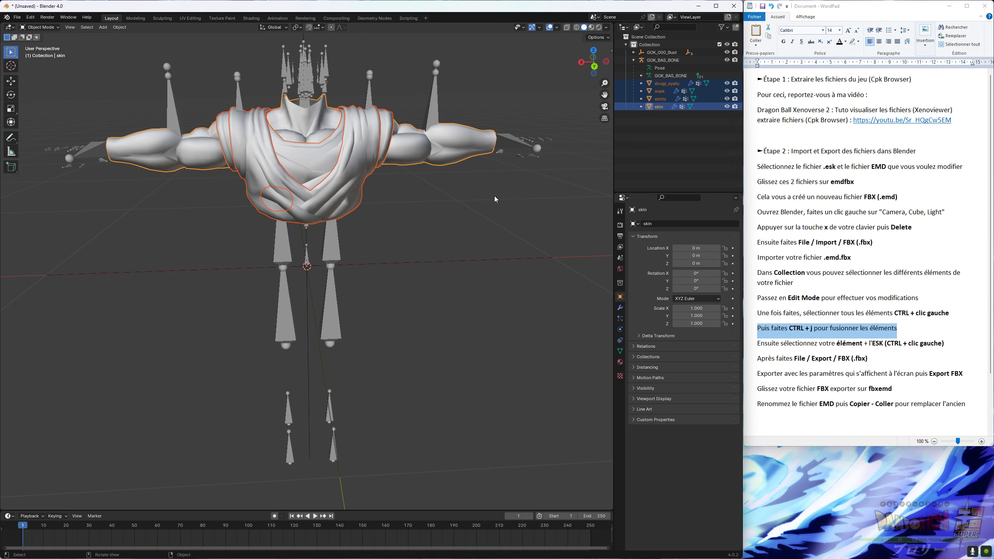
pyautogui.hotkey('ctrl', 'j')
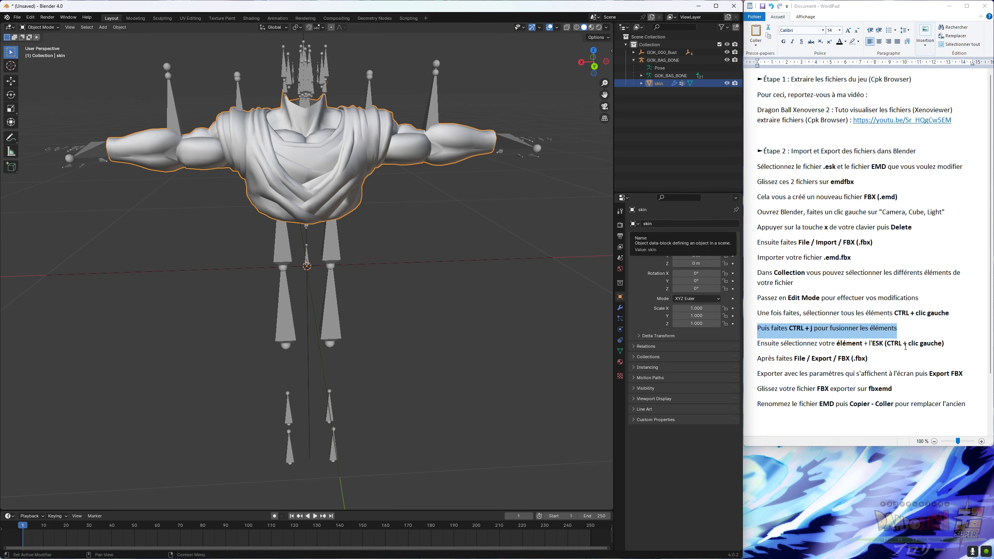
pyautogui.moveTo(947, 343); pyautogui.dragTo(774, 343)
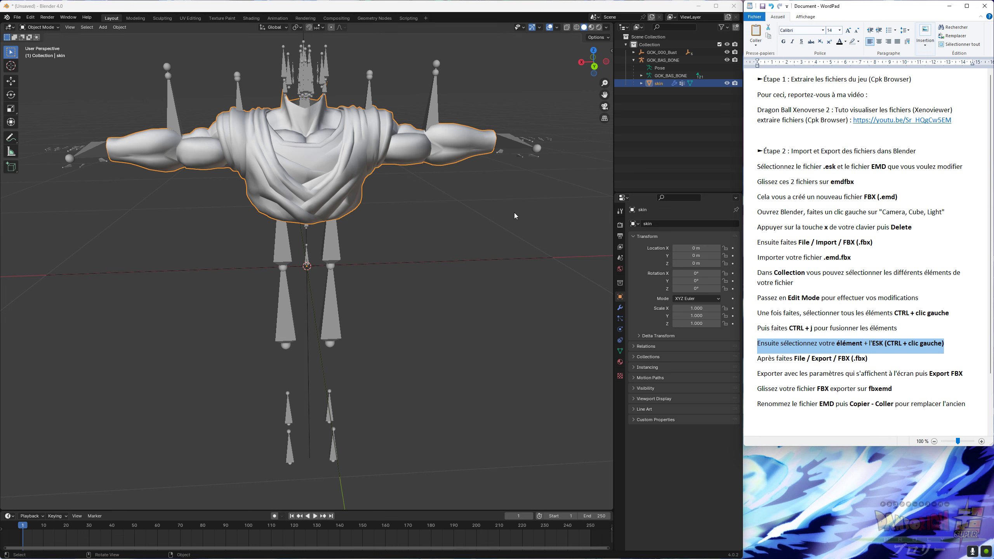
pyautogui.click(661, 85)
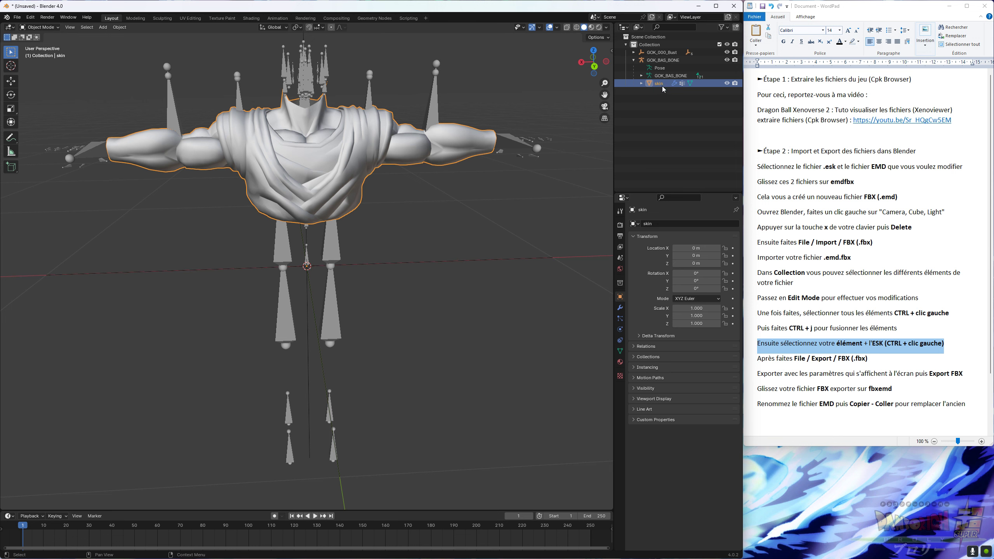
pyautogui.keyDown('ctrl'); pyautogui.click(664, 61); pyautogui.keyUp('ctrl')
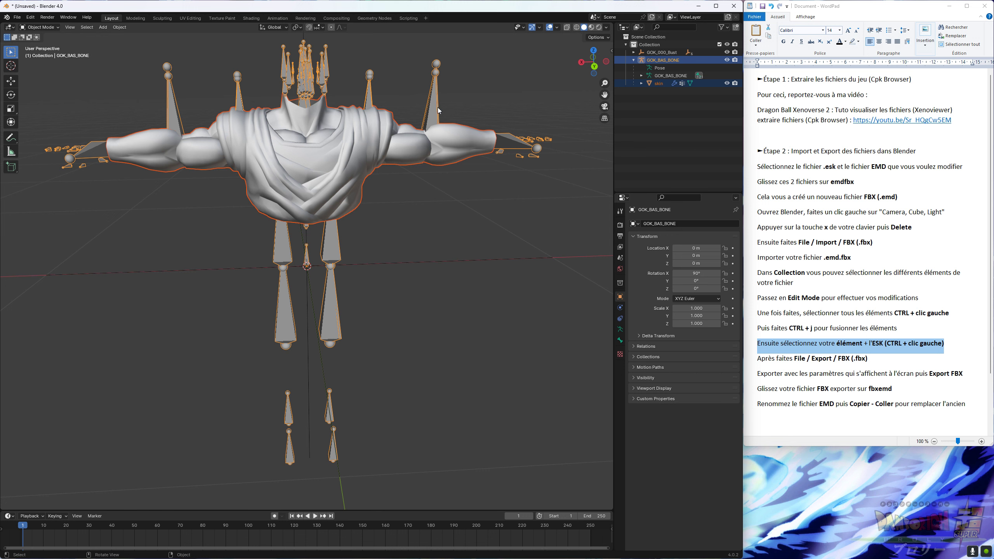
pyautogui.click(873, 359)
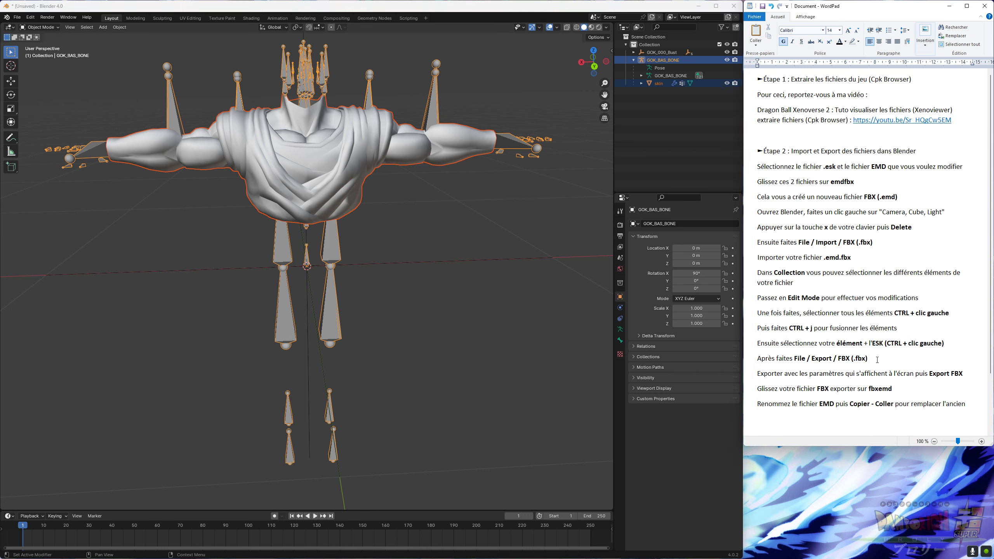
pyautogui.moveTo(877, 359); pyautogui.dragTo(772, 359)
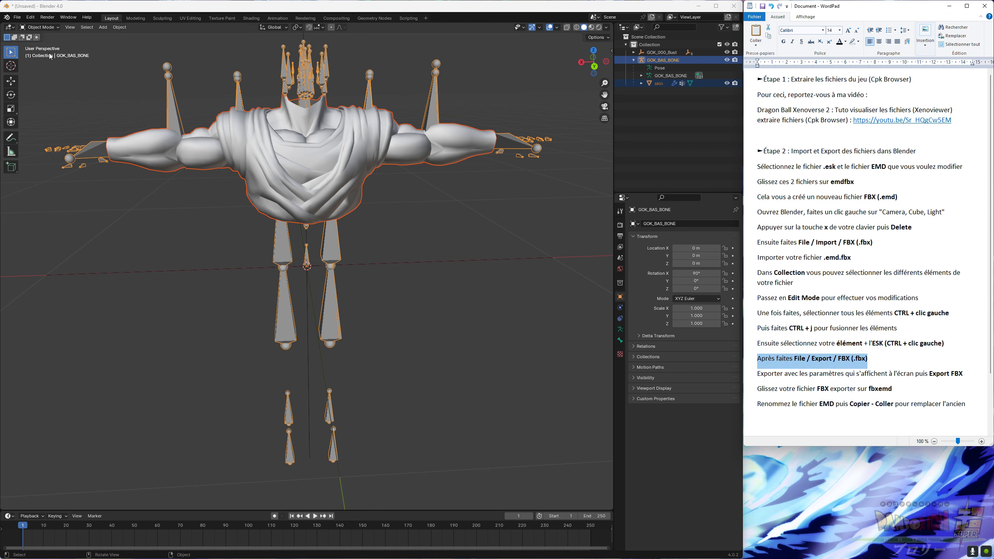
pyautogui.click(17, 17)
pyautogui.moveTo(31, 135)
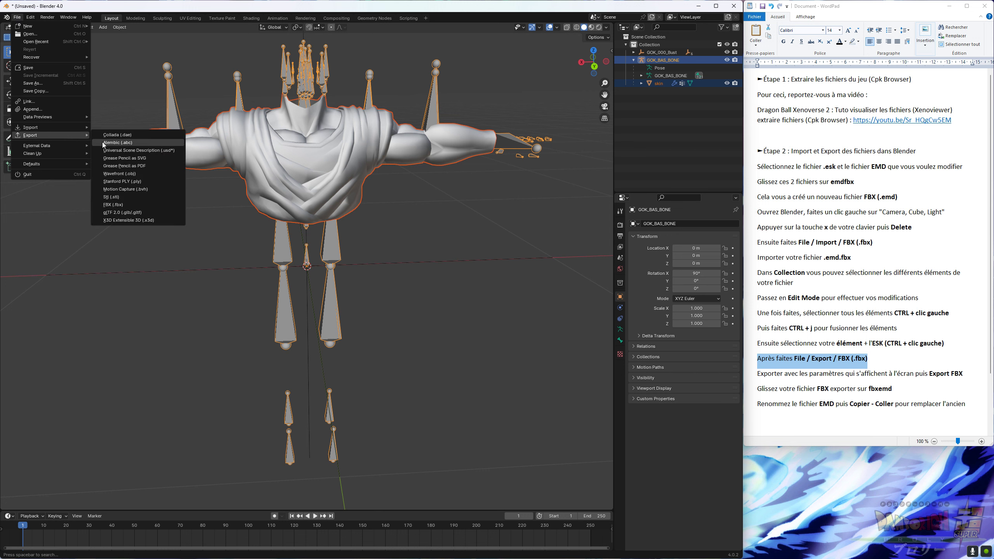
# Step: Export the bust as untitled.fbx into Modifications Blender using the Xenoverse 2 preset
pyautogui.click(120, 204)
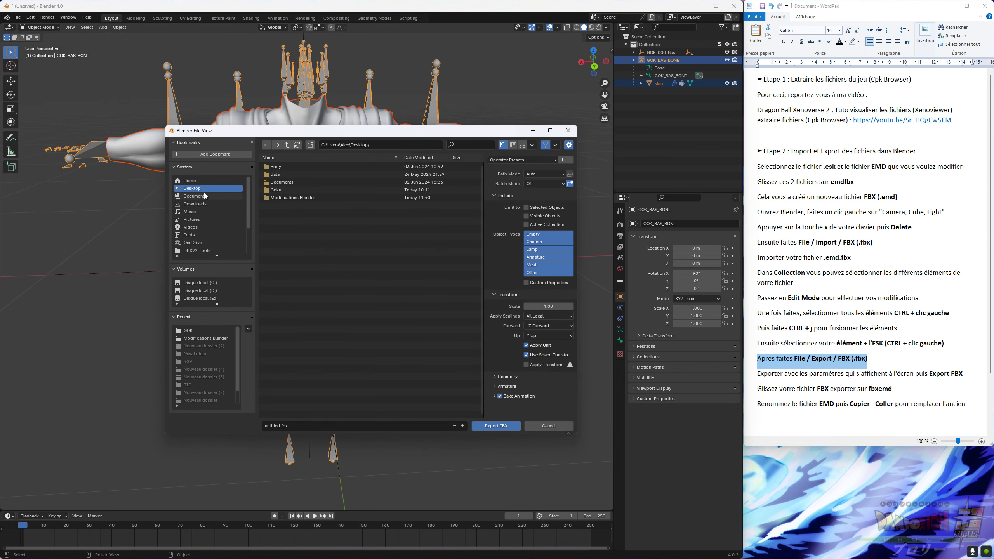
pyautogui.doubleClick(284, 198)
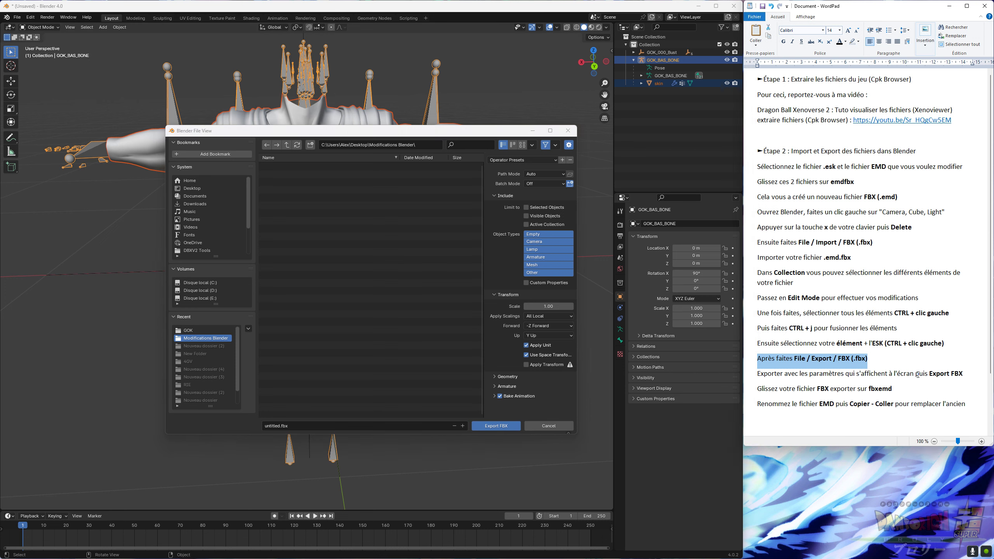
pyautogui.moveTo(963, 375); pyautogui.dragTo(769, 375)
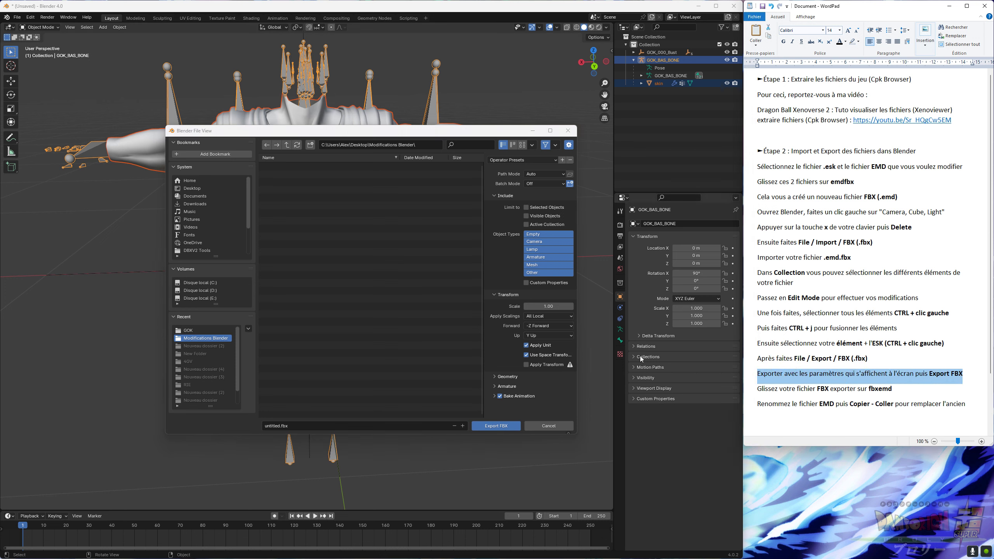
pyautogui.click(520, 160)
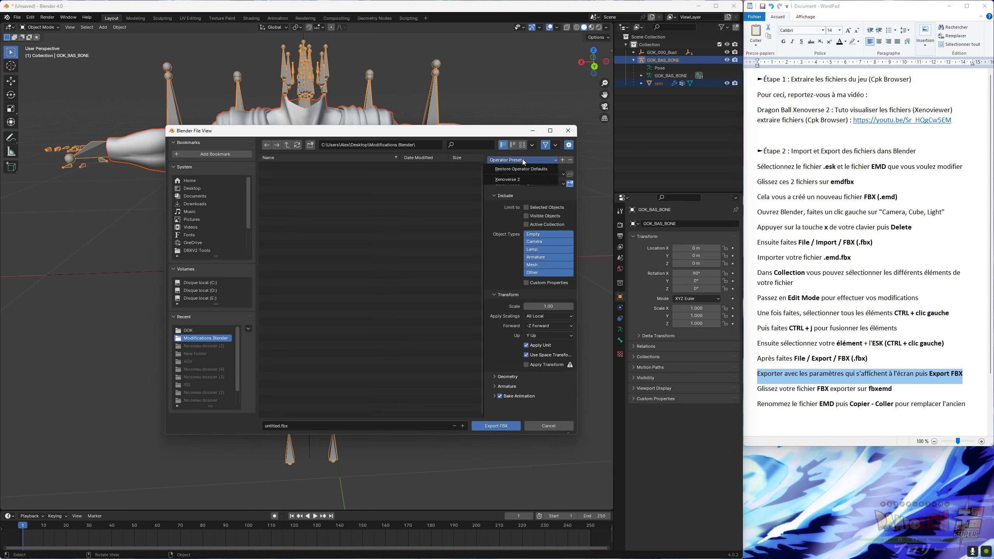
pyautogui.click(518, 180)
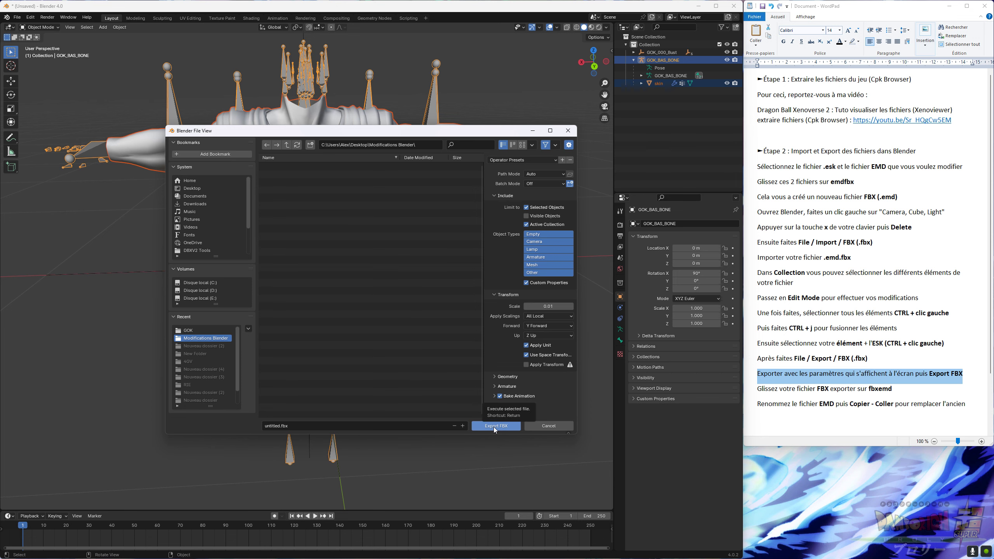
pyautogui.click(494, 426)
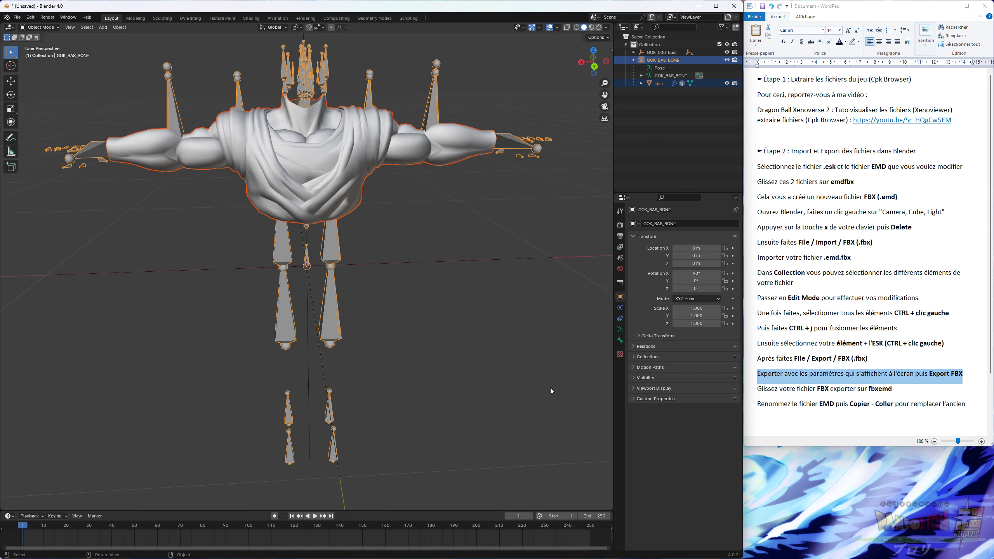
# Step: Minimize Blender and show the Modifications Blender folder in File Explorer
pyautogui.click(698, 5)
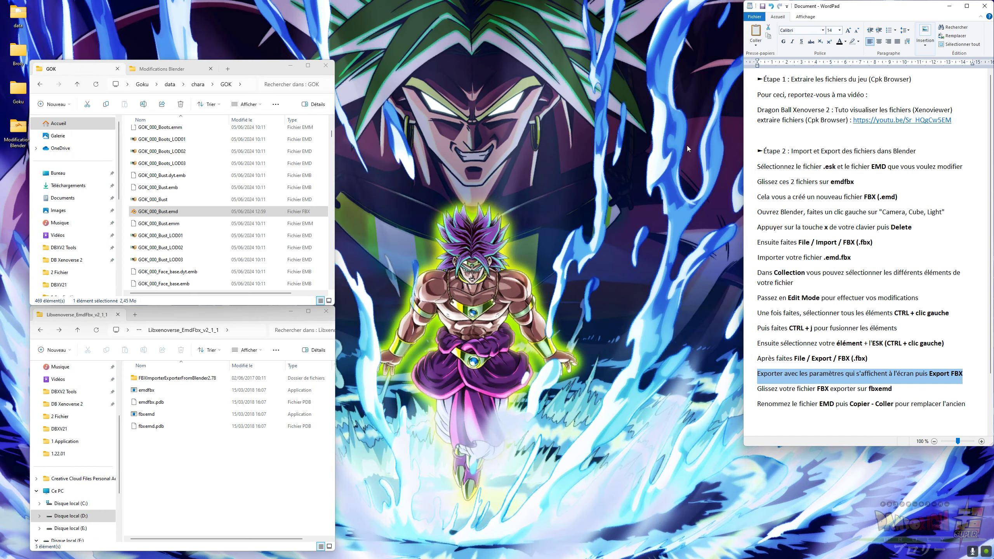
pyautogui.click(180, 69)
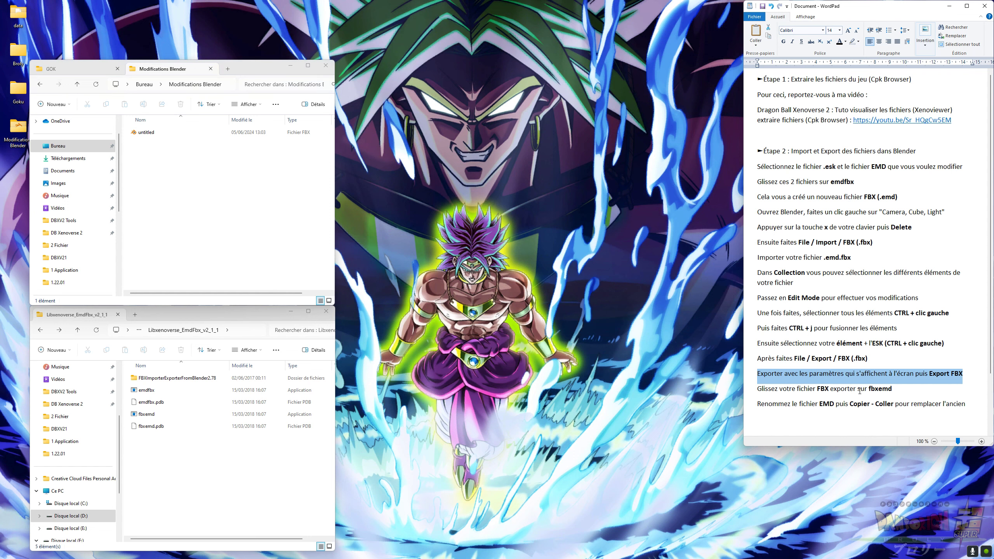
pyautogui.click(890, 389)
pyautogui.moveTo(899, 391); pyautogui.dragTo(769, 393)
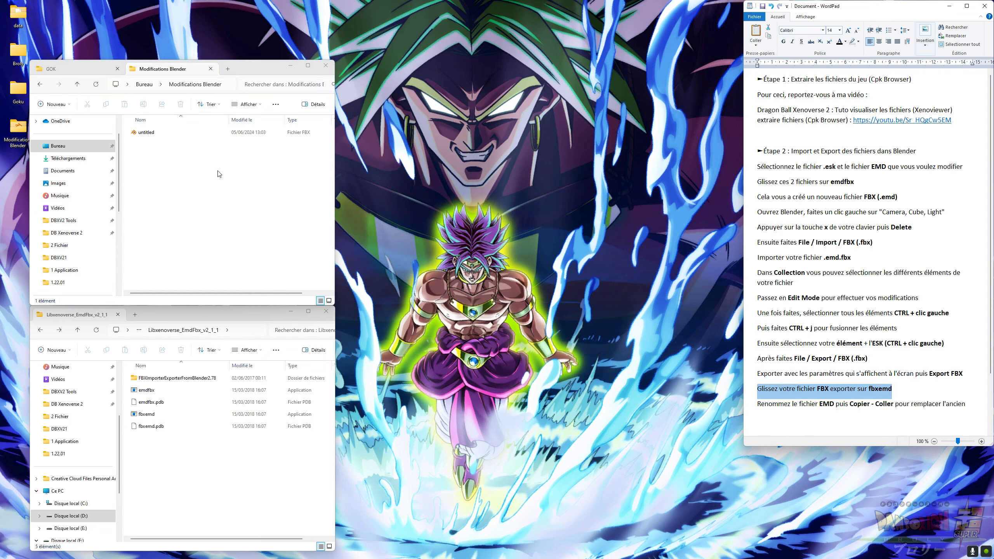
# Step: Convert untitled.fbx to a skin EMD by dropping it on fbxemd
pyautogui.click(164, 133)
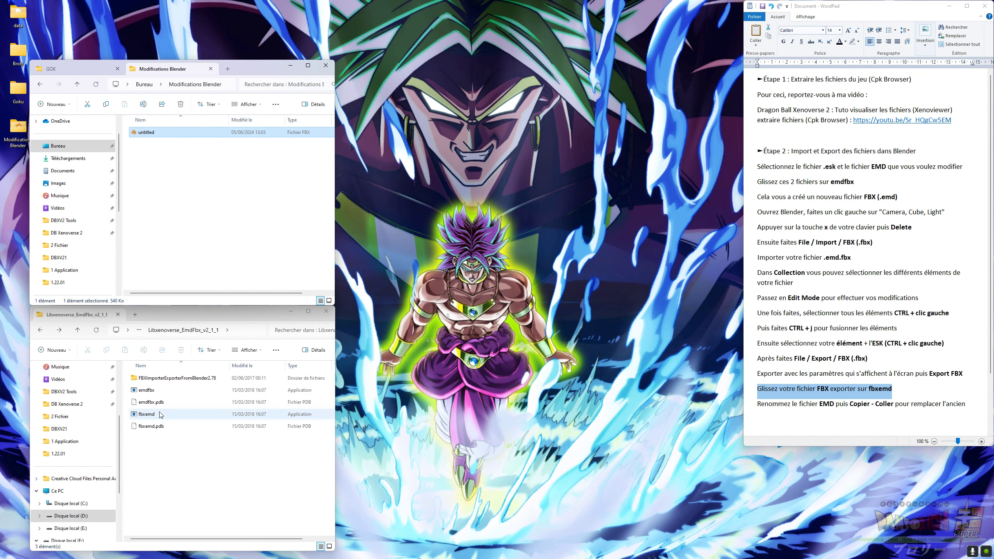
pyautogui.moveTo(154, 134)
pyautogui.mouseDown()
pyautogui.moveTo(192, 226)
pyautogui.moveTo(154, 415)
pyautogui.mouseUp()
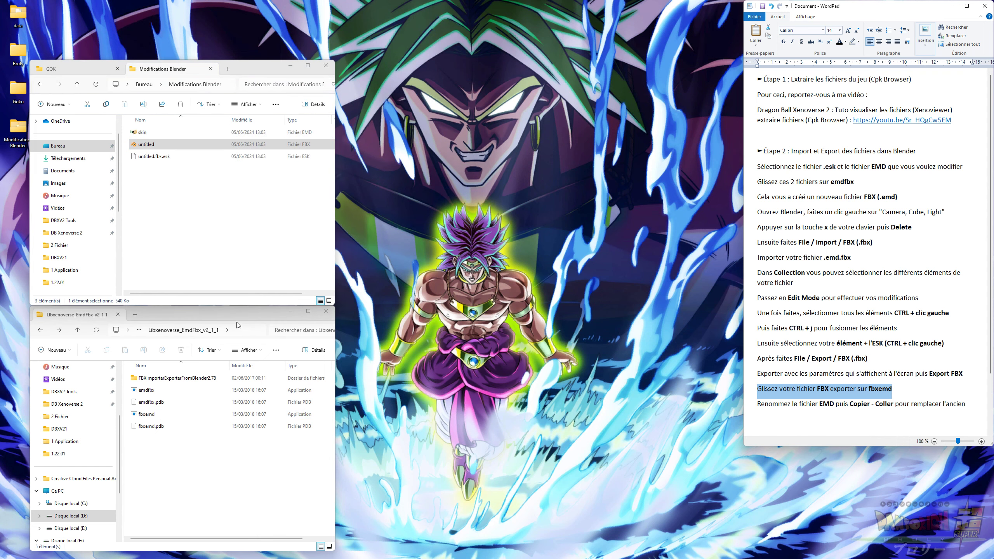
pyautogui.click(923, 403)
pyautogui.moveTo(968, 404); pyautogui.dragTo(779, 410)
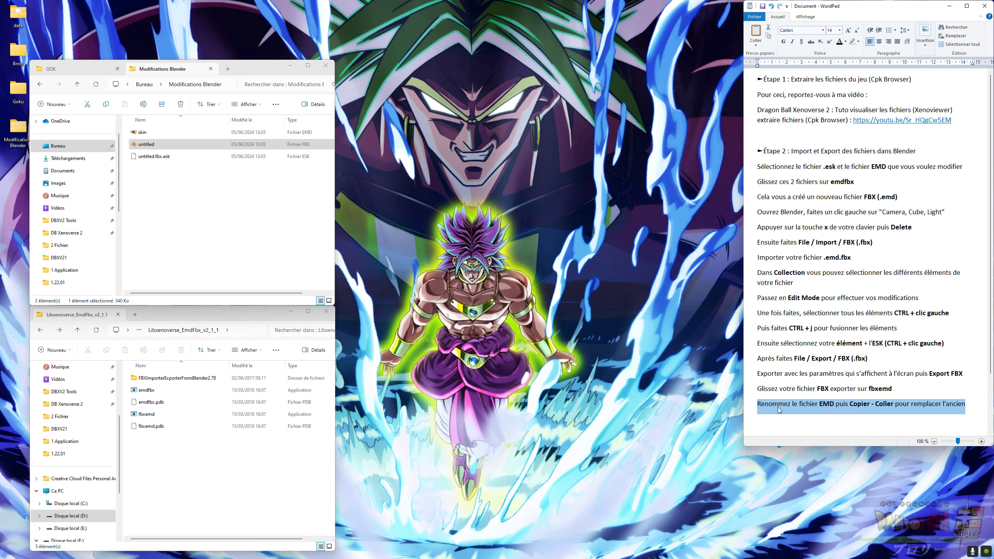
# Step: Copy the exact file name of the original GOK_000_Bust EMD in the GOK game folder
pyautogui.click(68, 67)
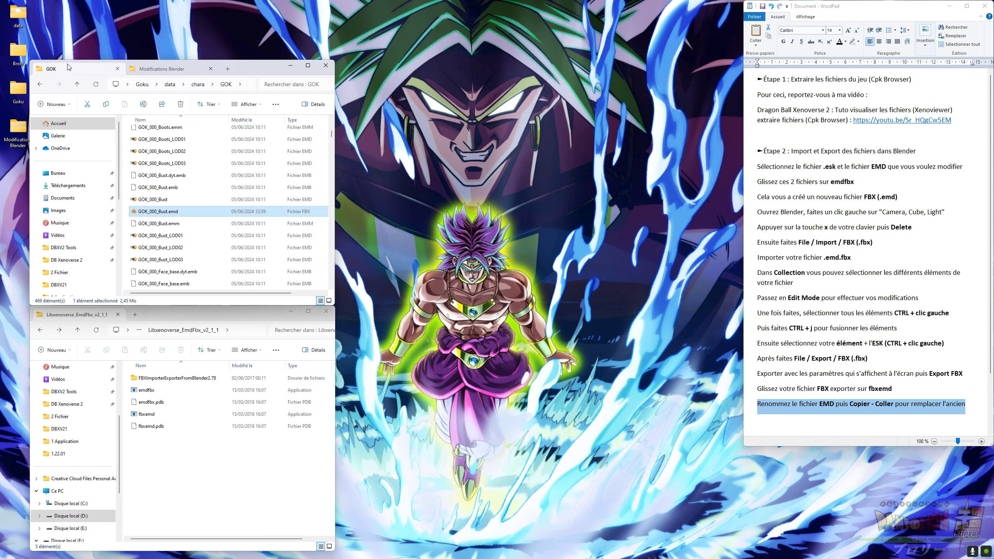
pyautogui.click(156, 199)
pyautogui.rightClick(157, 198)
pyautogui.click(195, 209)
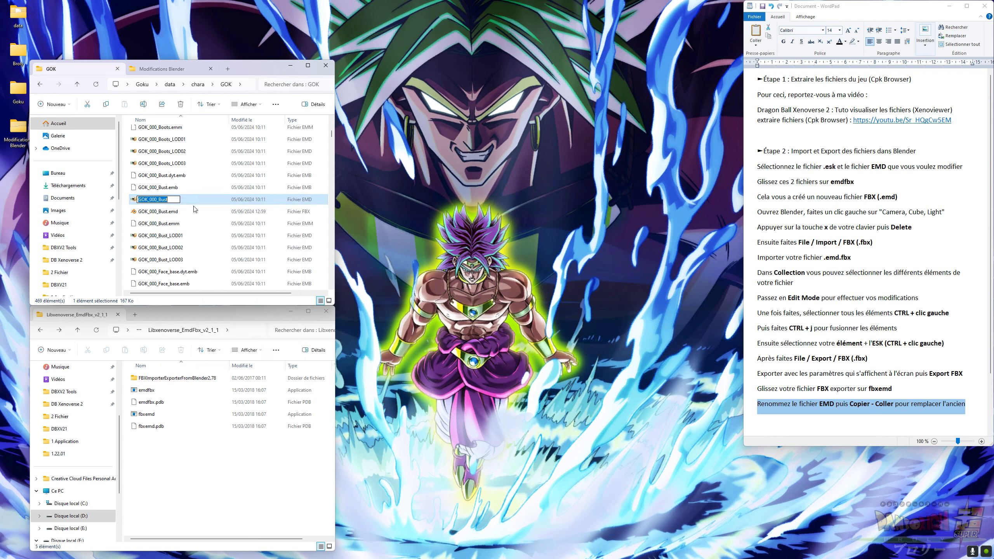
pyautogui.rightClick(159, 200)
pyautogui.click(192, 225)
# Step: Rename the converted skin EMD in Modifications Blender to GOK_000_Bust
pyautogui.click(167, 76)
pyautogui.click(159, 133)
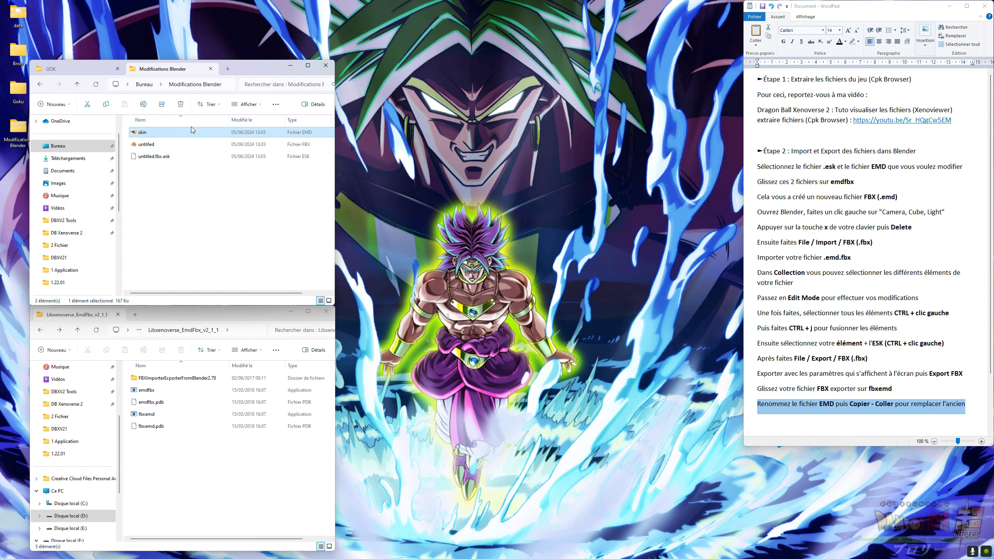
pyautogui.rightClick(147, 133)
pyautogui.click(185, 141)
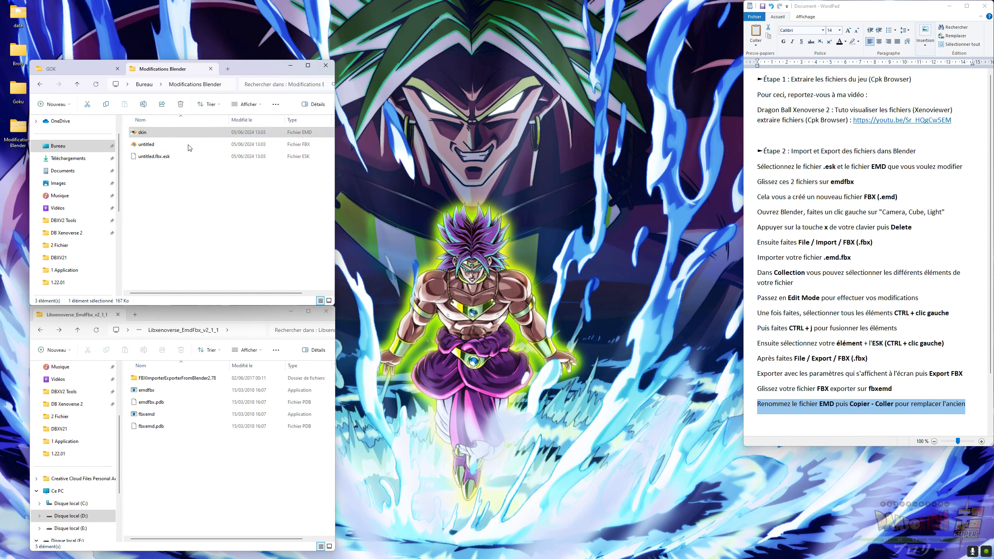
pyautogui.rightClick(151, 133)
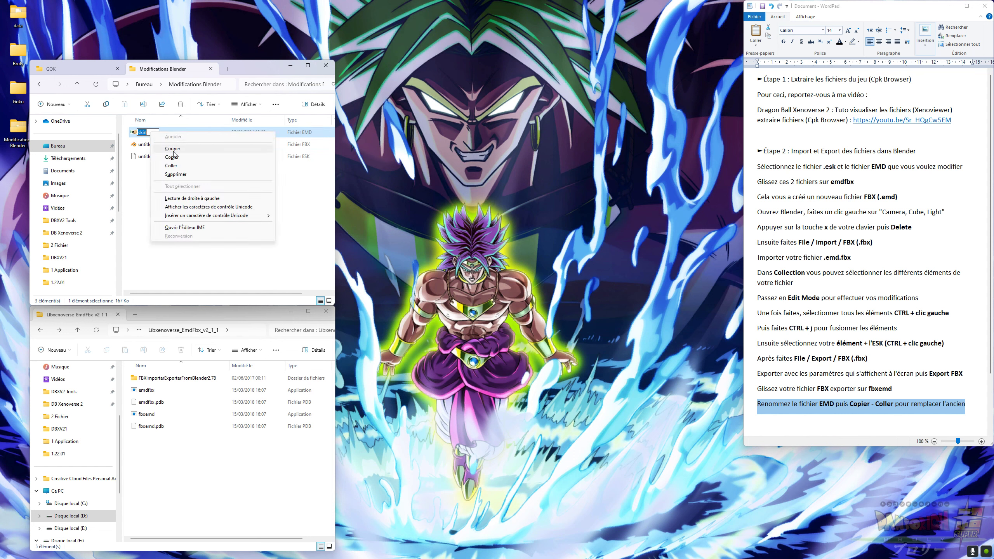
pyautogui.click(171, 166)
pyautogui.click(172, 194)
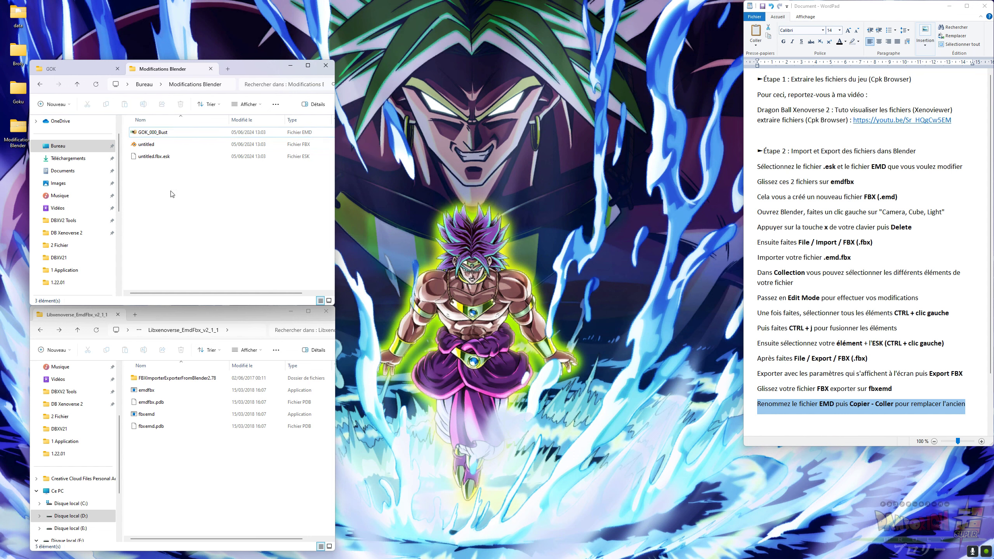
# Step: Copy the renamed GOK_000_Bust file and go back to the GOK folder
pyautogui.click(153, 133)
pyautogui.rightClick(151, 133)
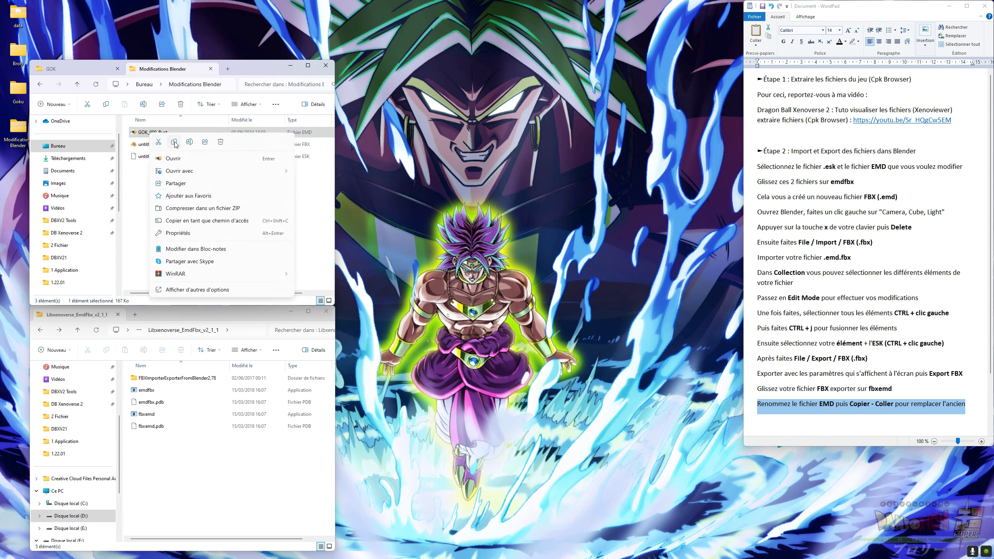
pyautogui.click(176, 144)
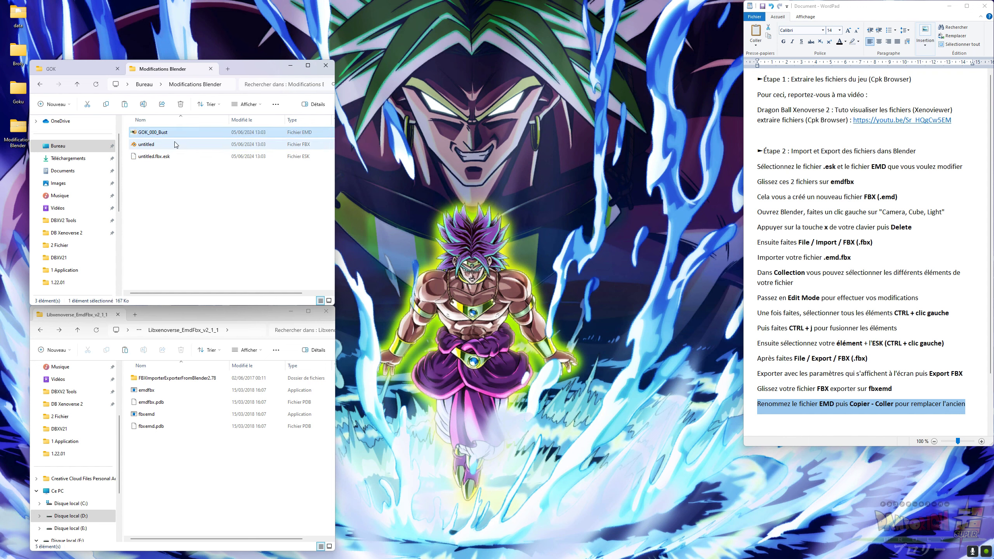
pyautogui.click(83, 69)
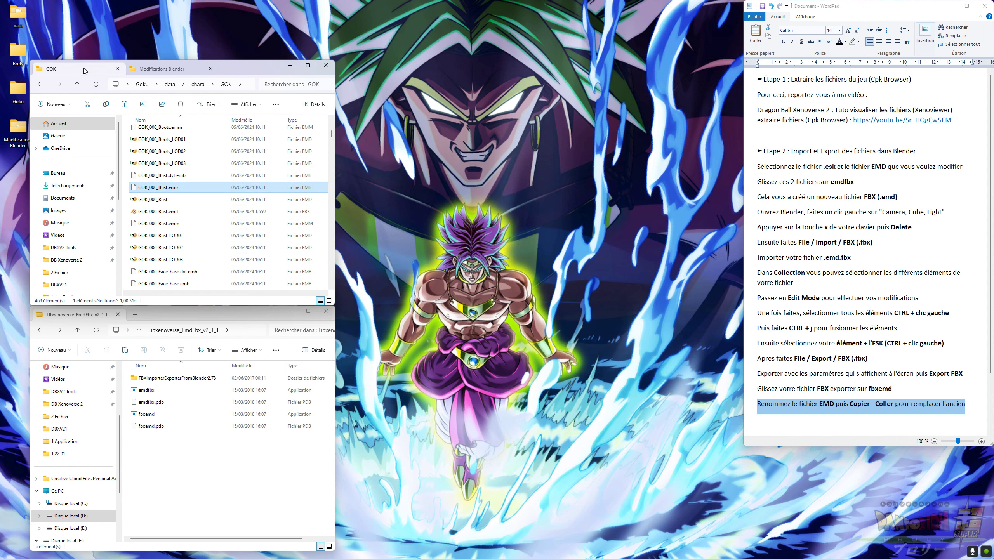
# Step: Paste the new GOK_000_Bust.emd into the GOK folder, replacing the original file
pyautogui.rightClick(125, 197)
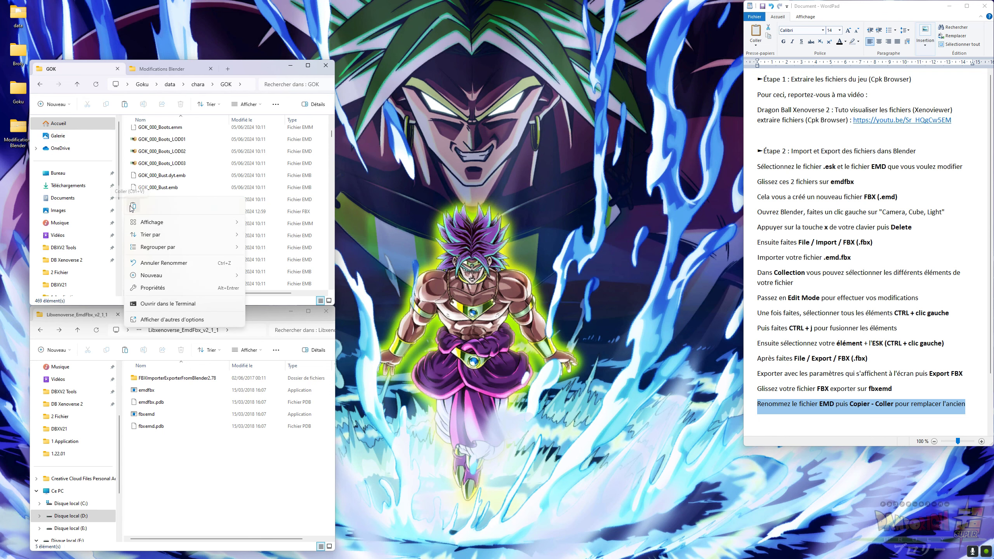
pyautogui.click(133, 206)
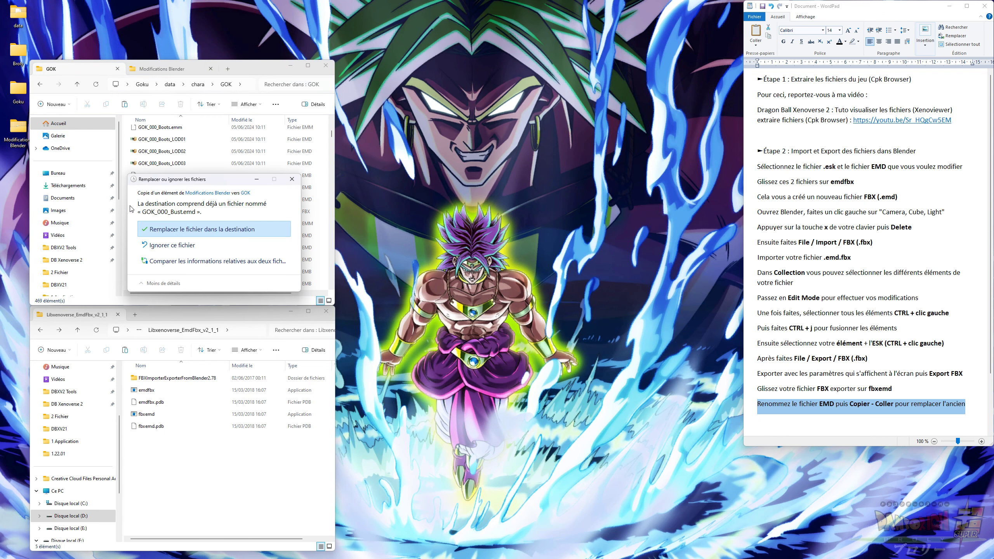
pyautogui.click(215, 231)
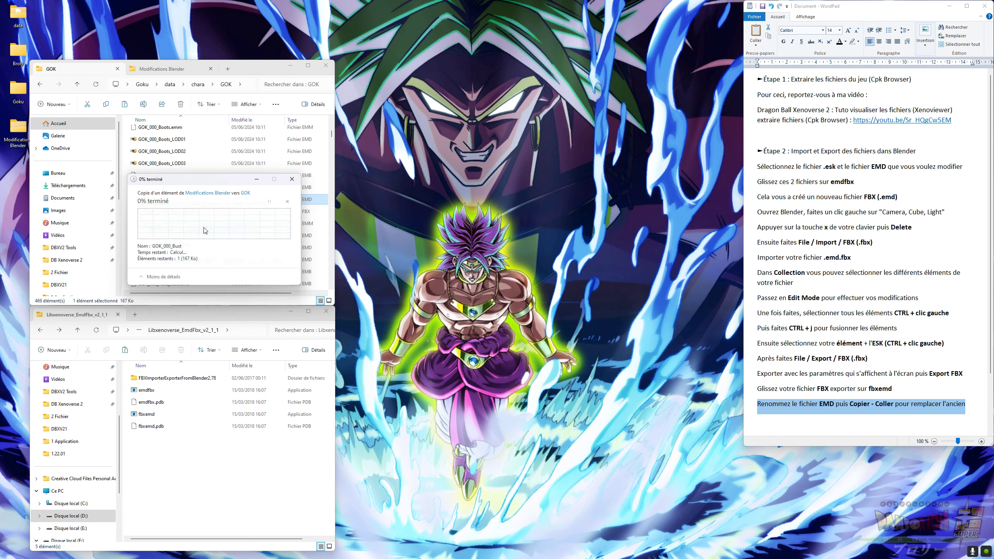